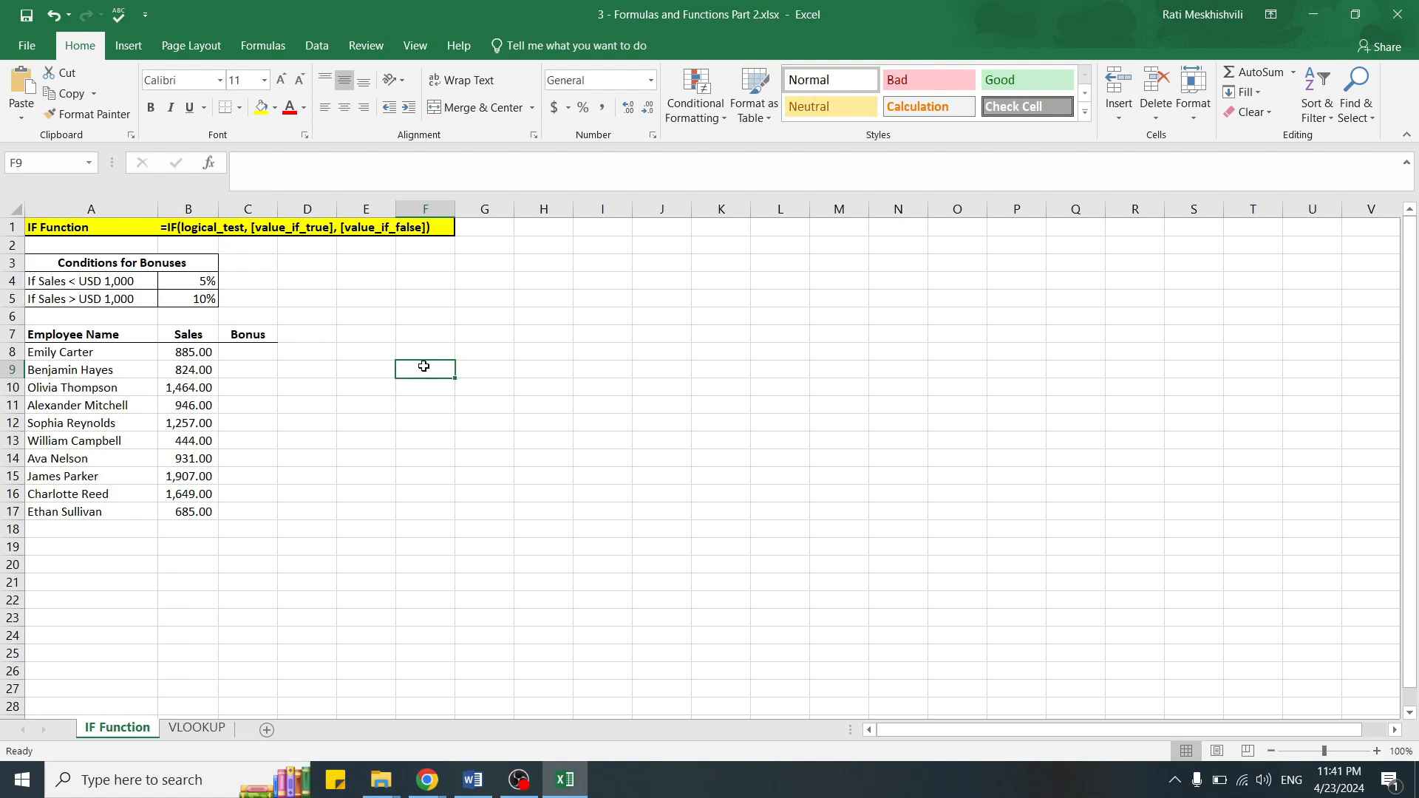
Step: Start an IF formula in C8 with the logical test B8<1000
key(Up)
key(Left)
key(Left)
key(Left)
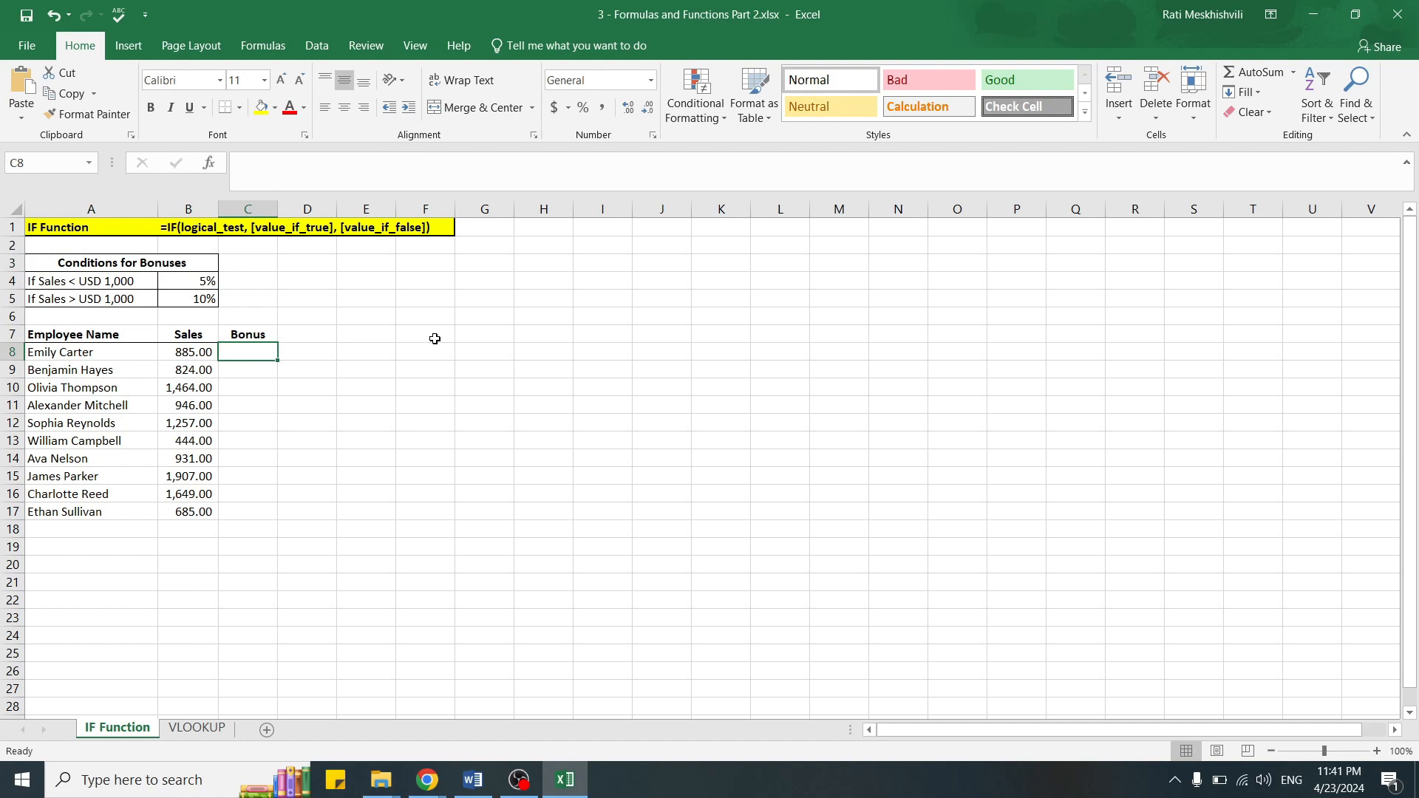
text(=)
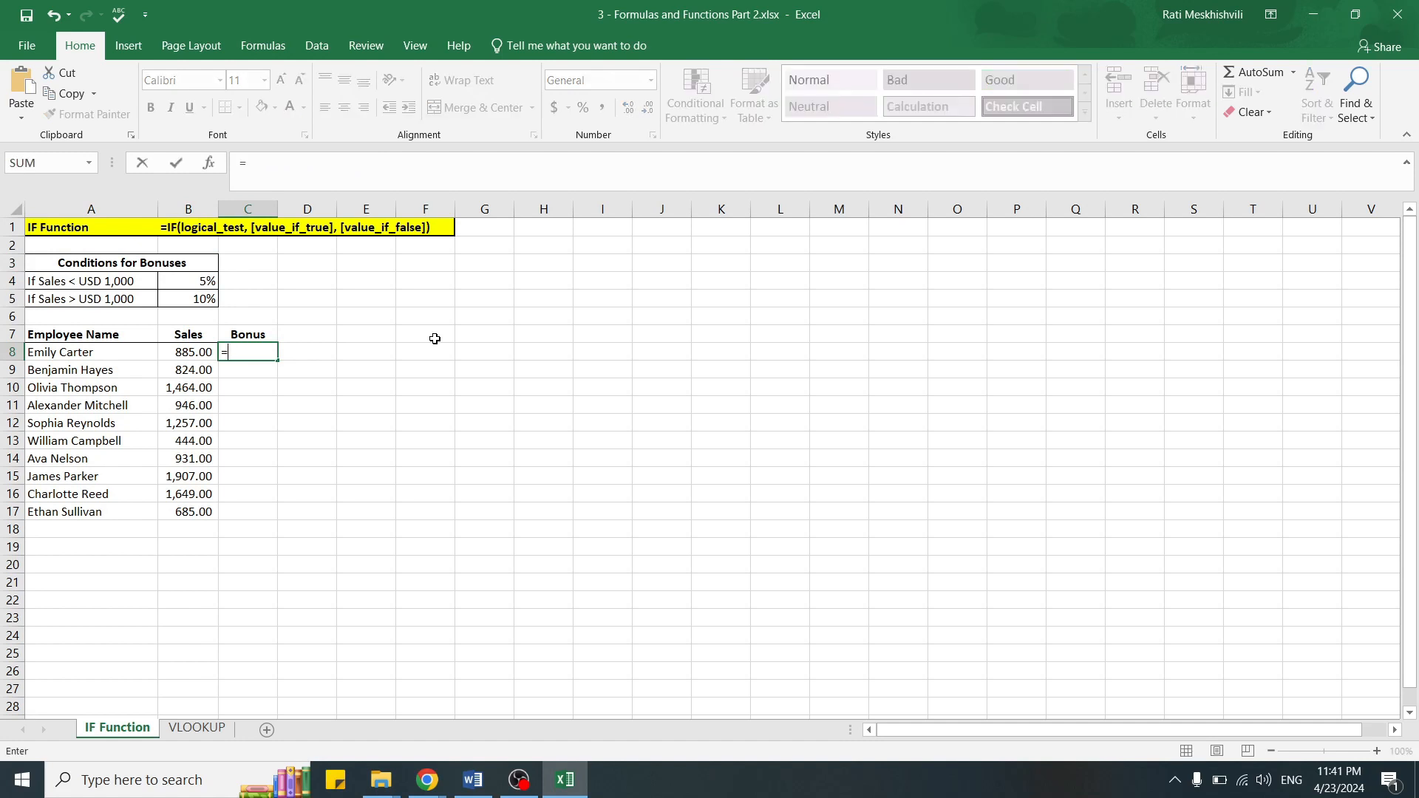
text(if)
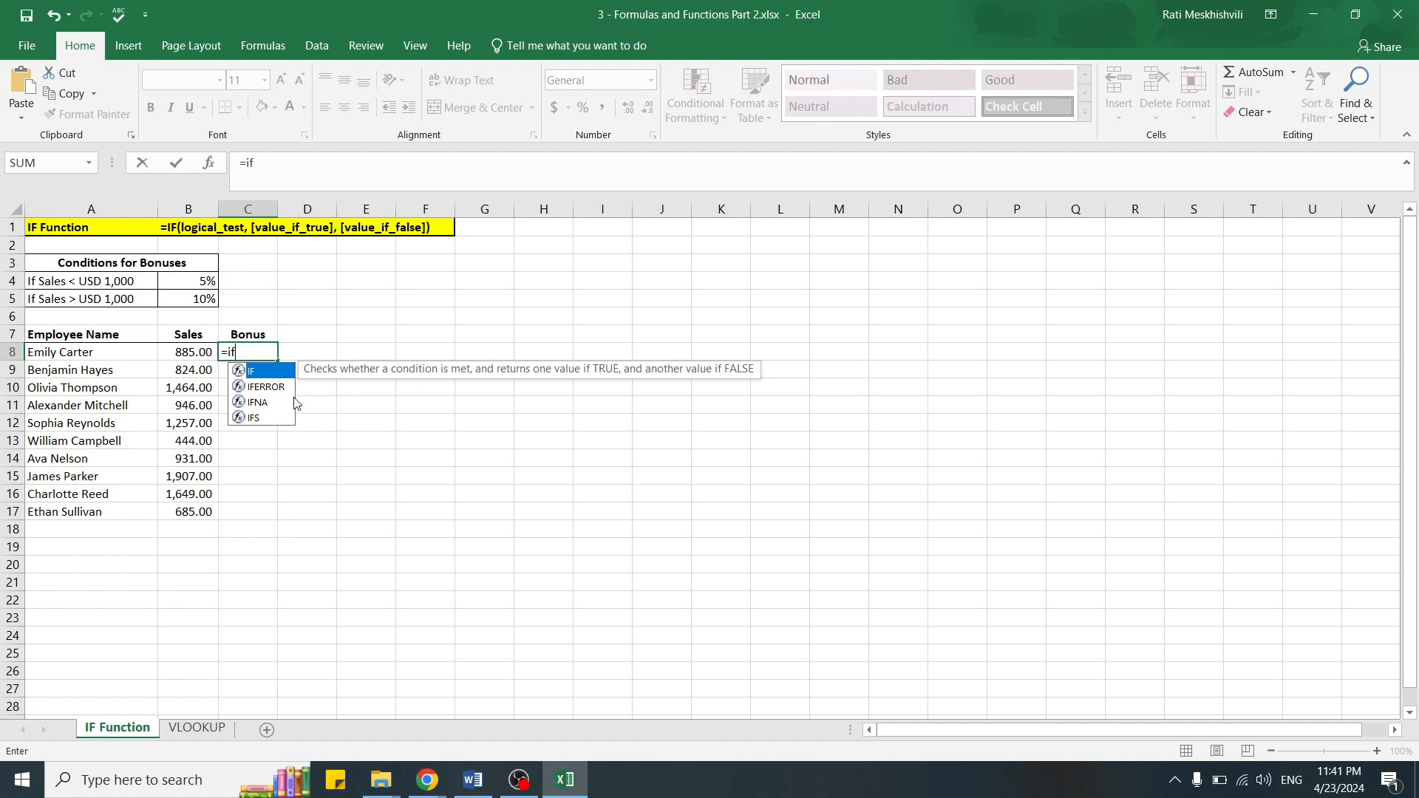
double_click(272, 372)
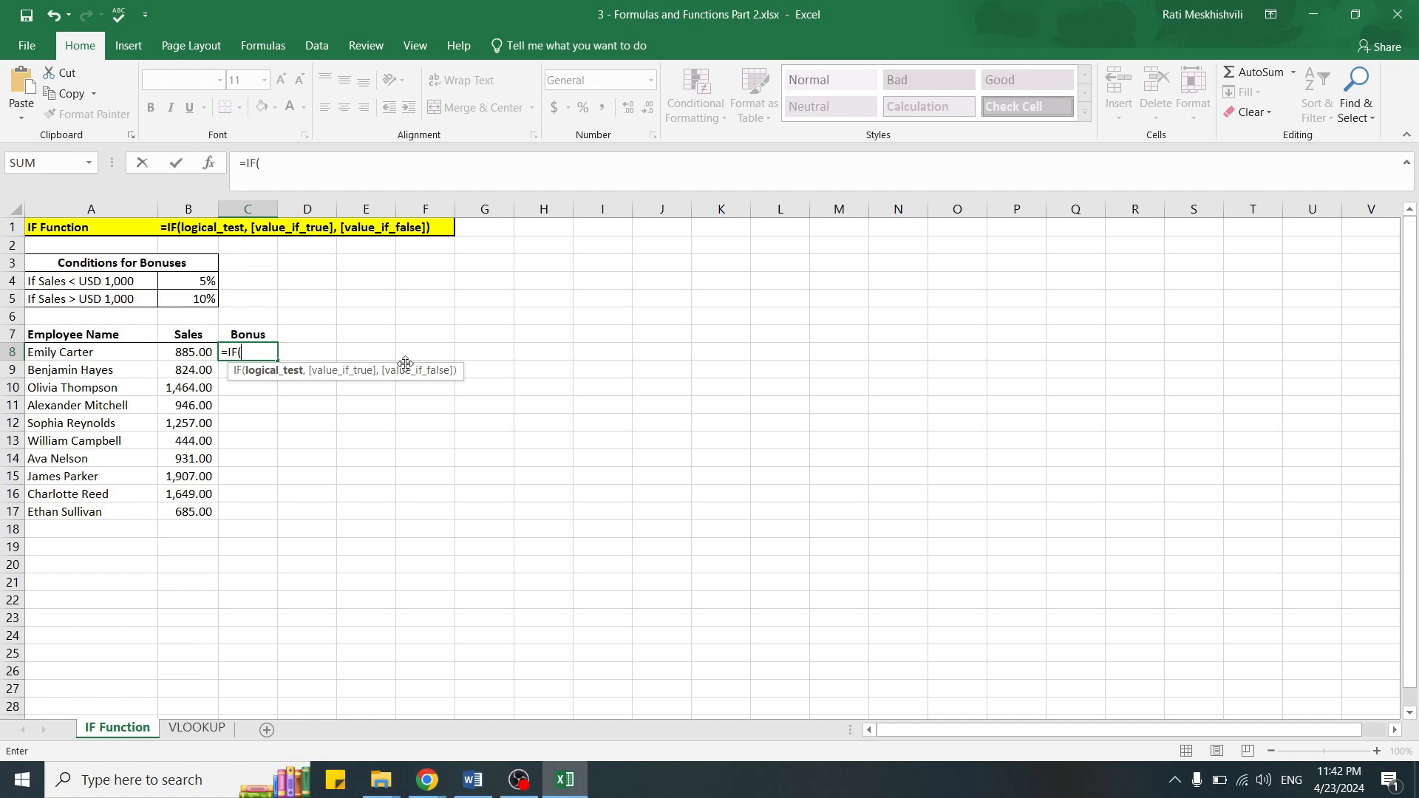
click(186, 354)
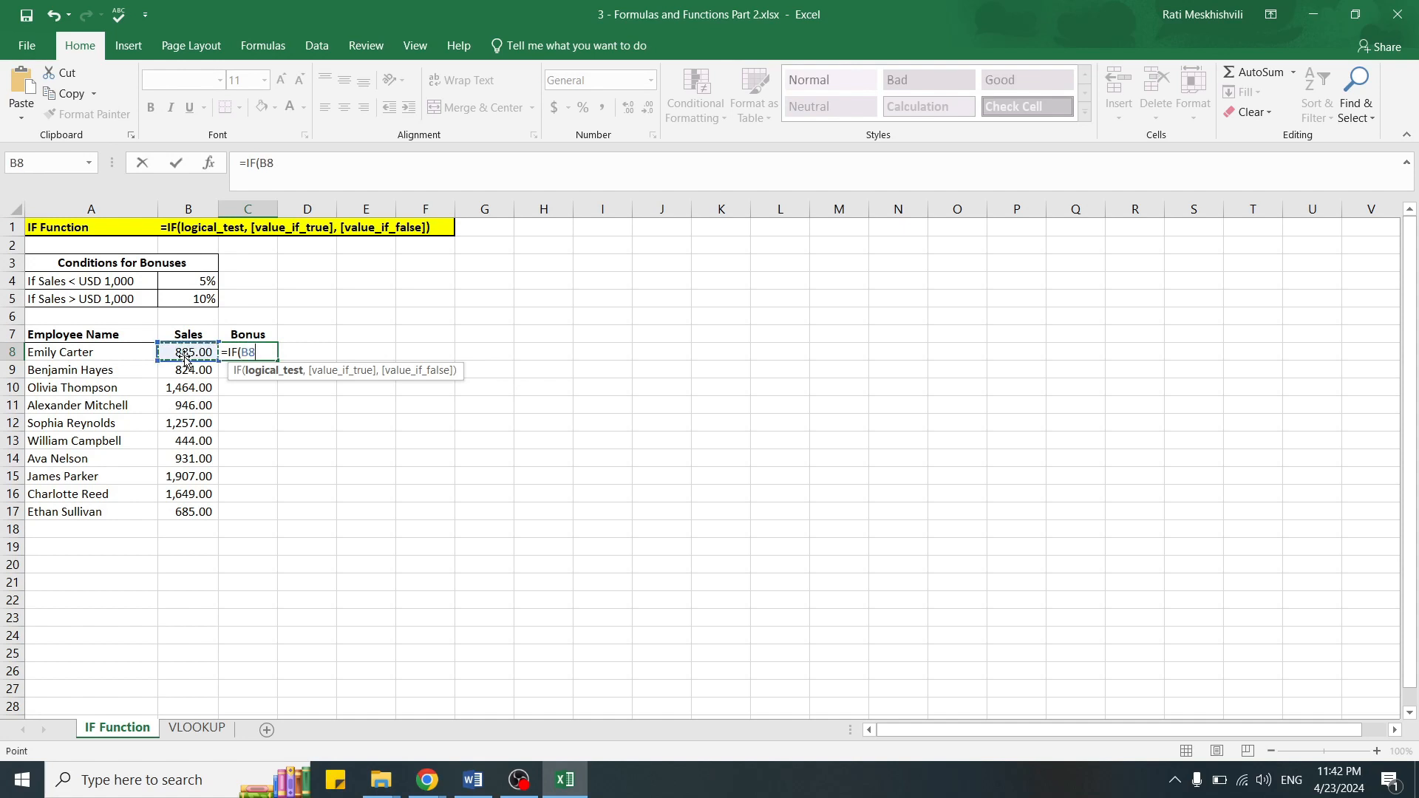
text(<1000)
text(,)
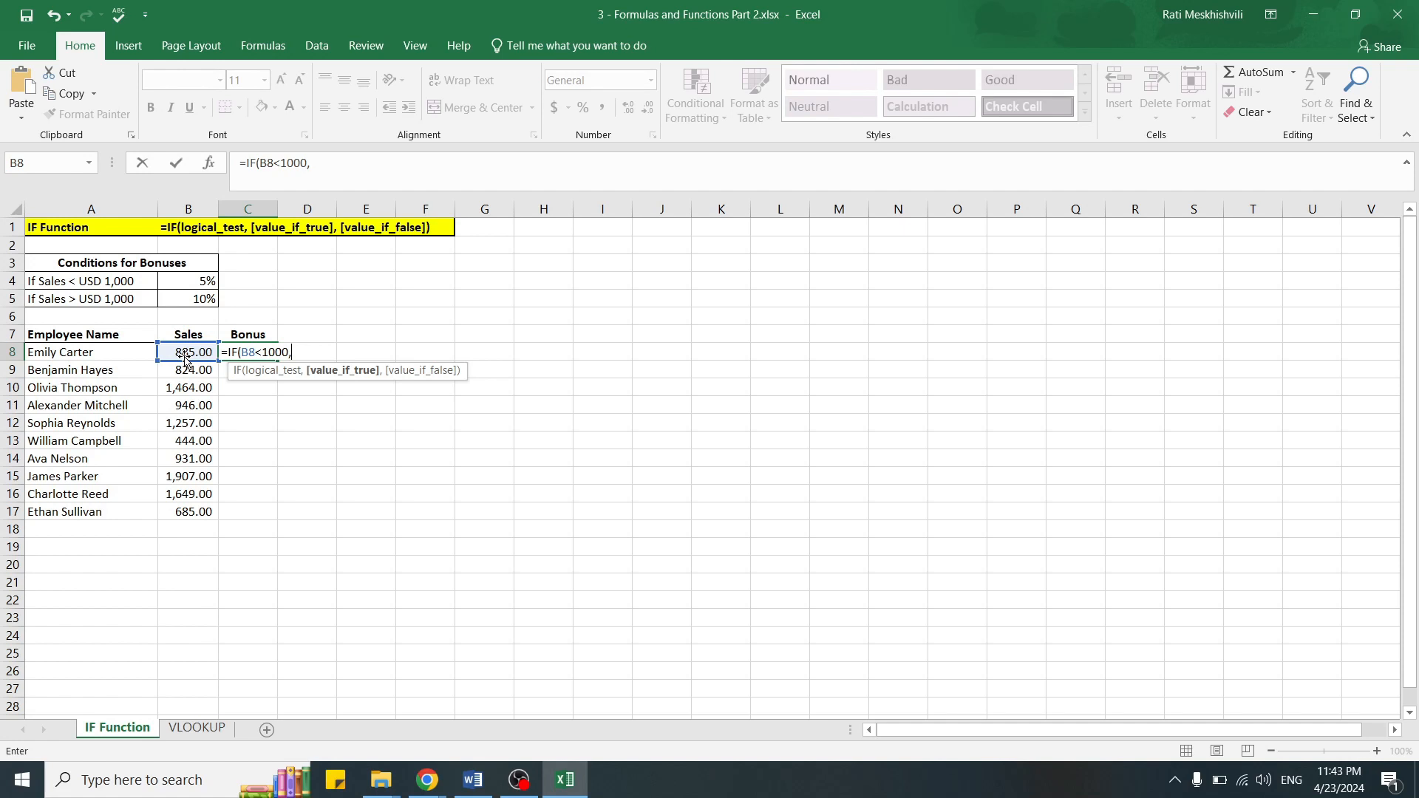
Step: Complete the C8 formula with 5% if true and 10% if false, and format the cell as a percentage
text(5%,)
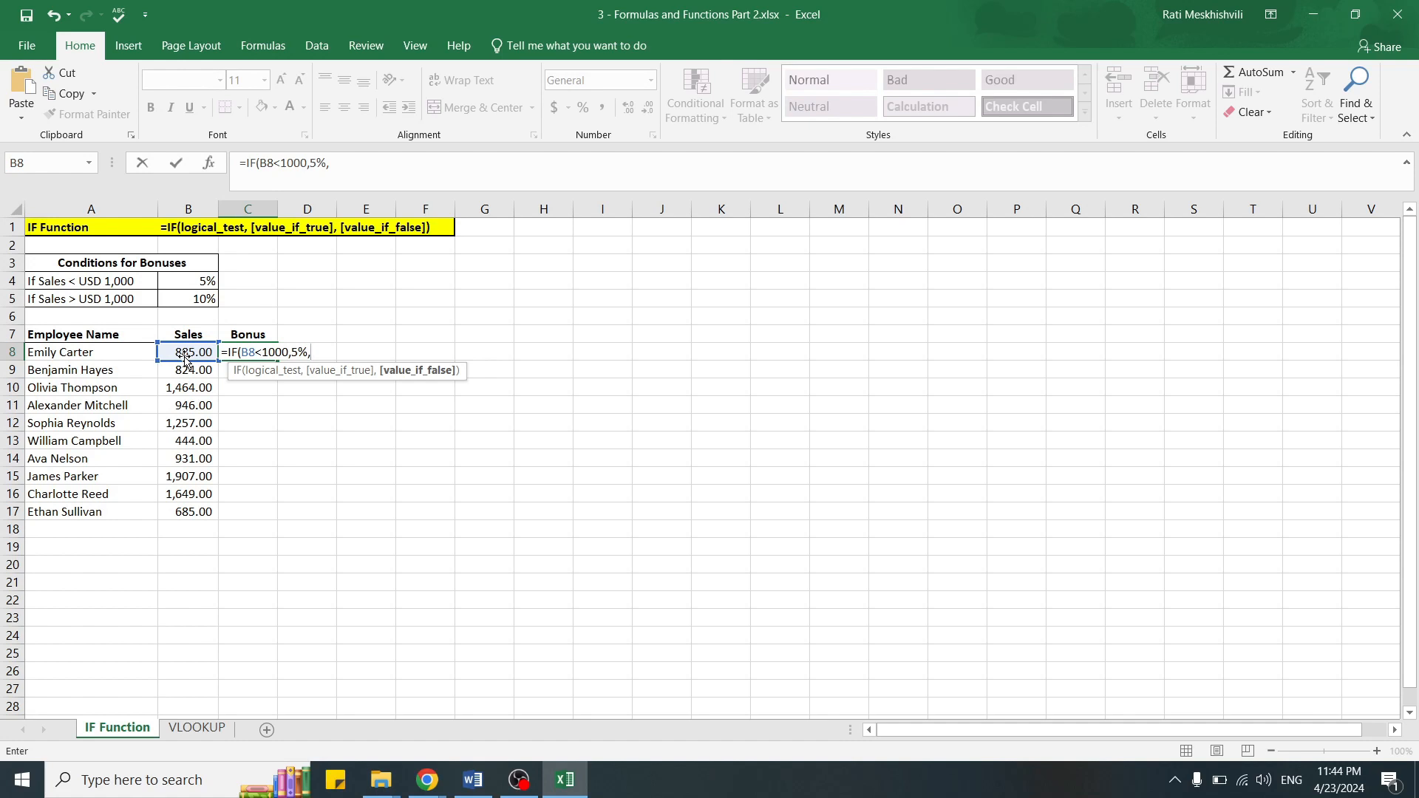
text(10%))
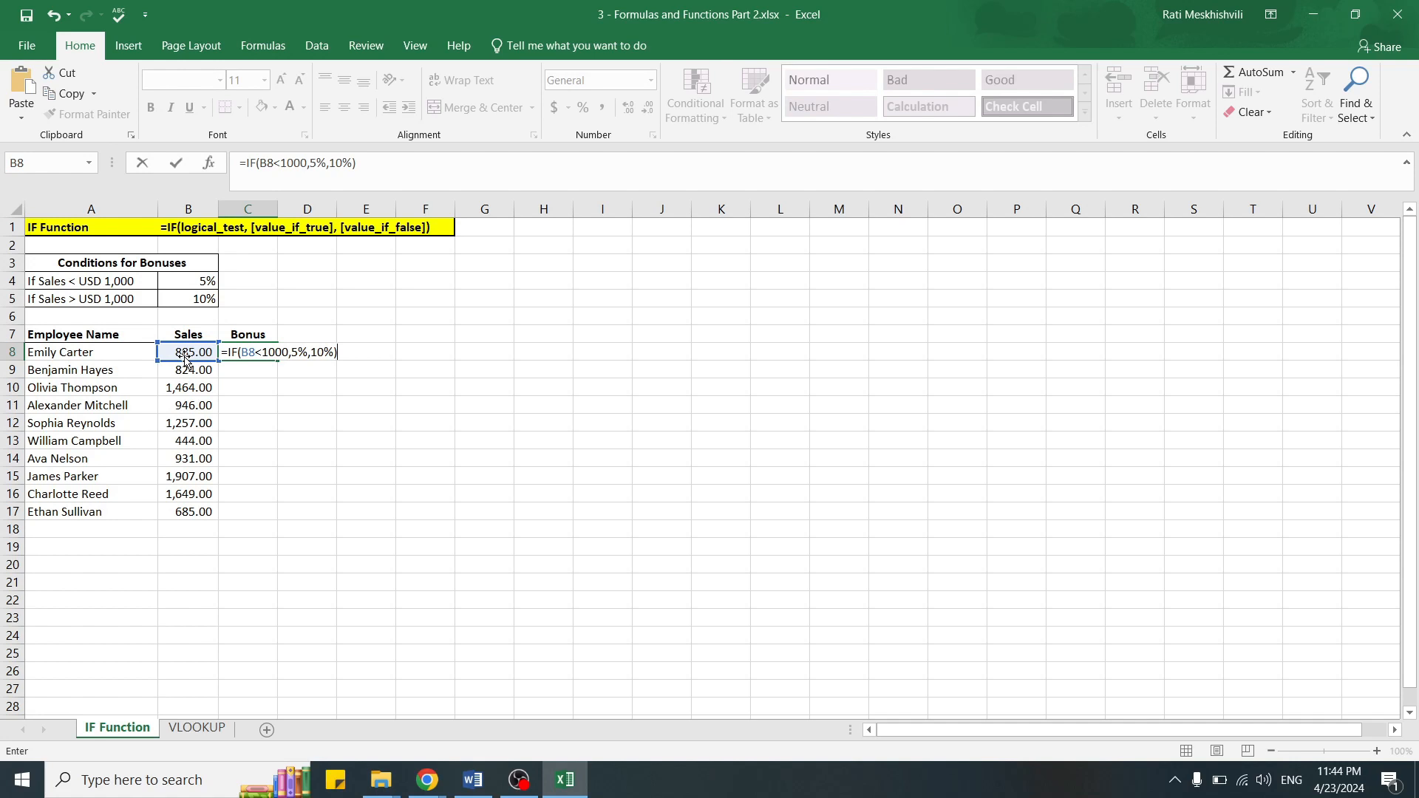
key(Return)
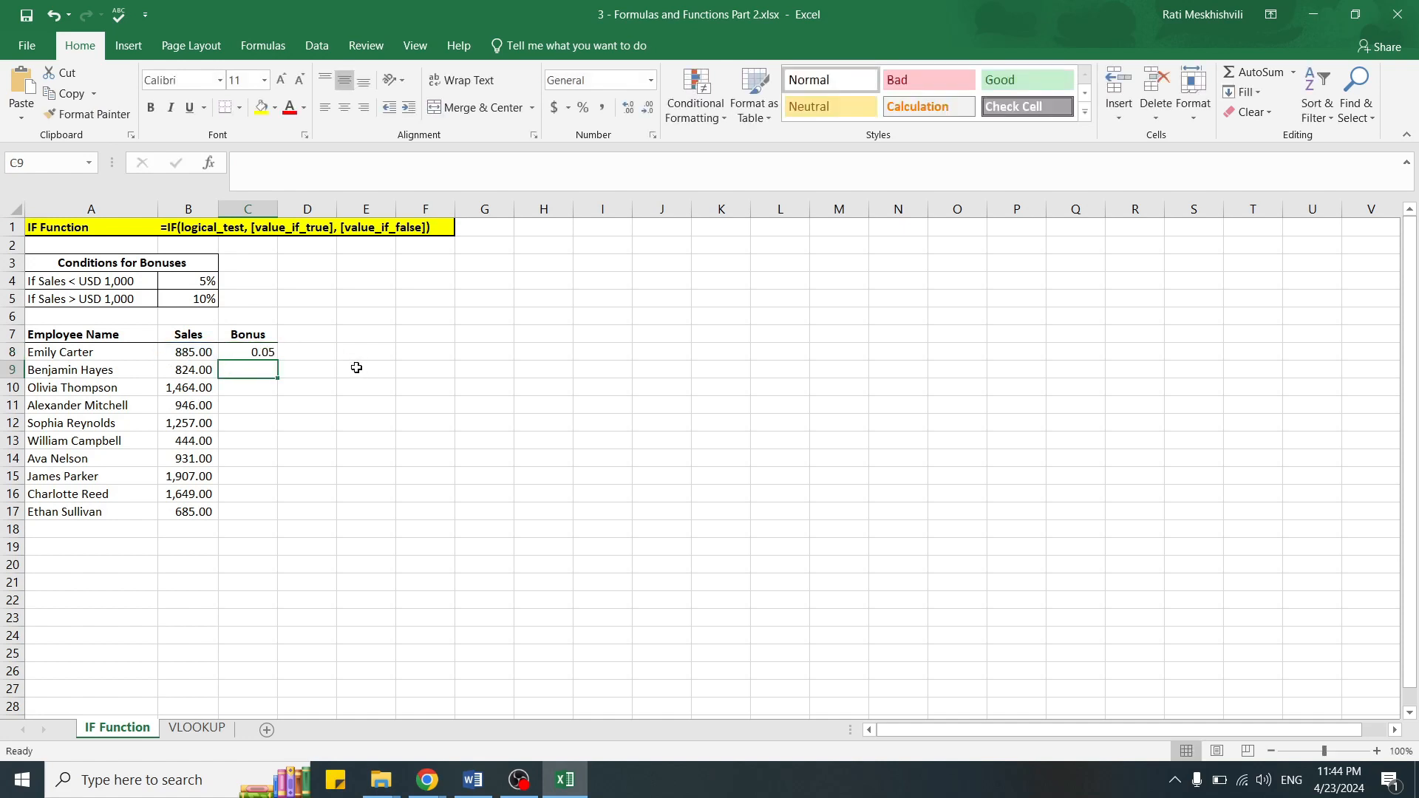
click(255, 353)
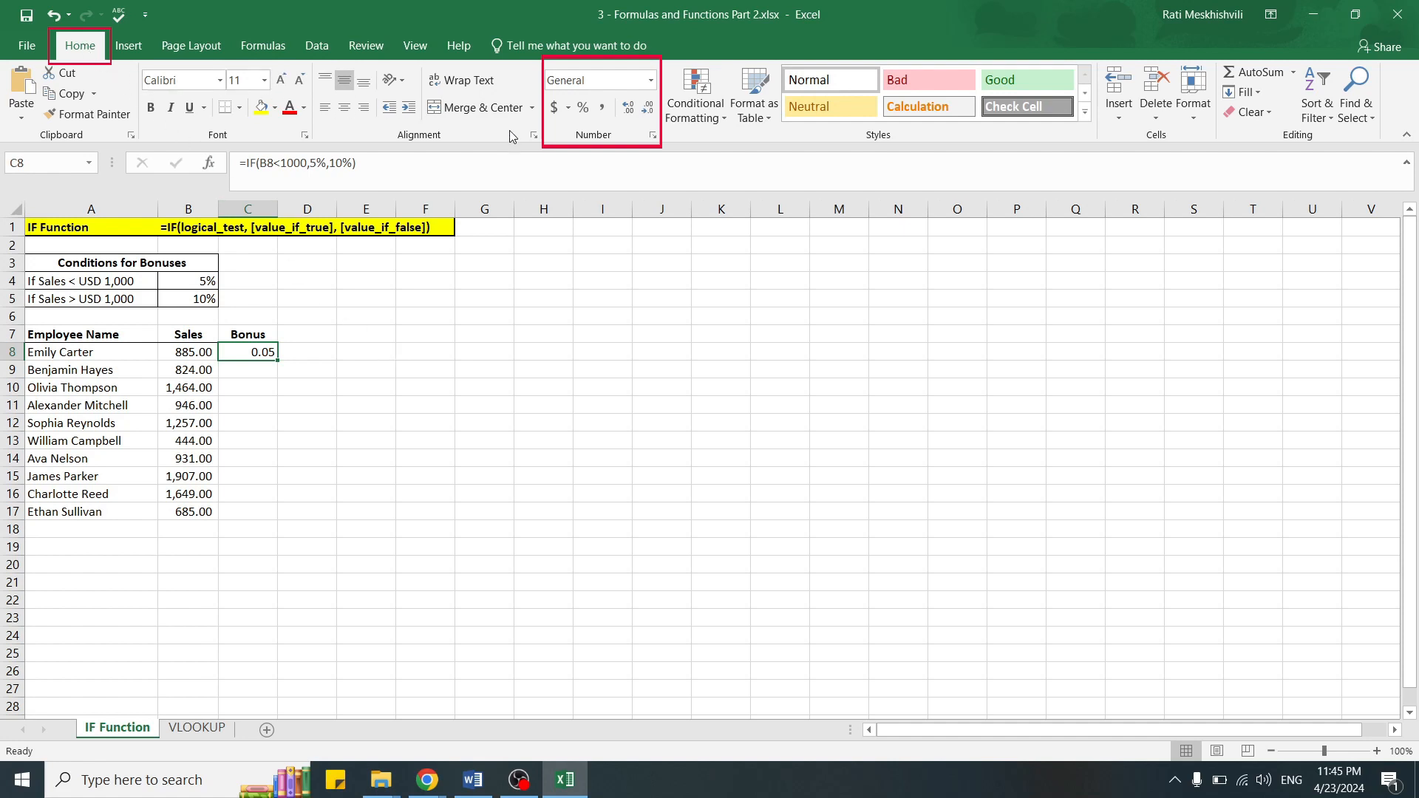
click(584, 108)
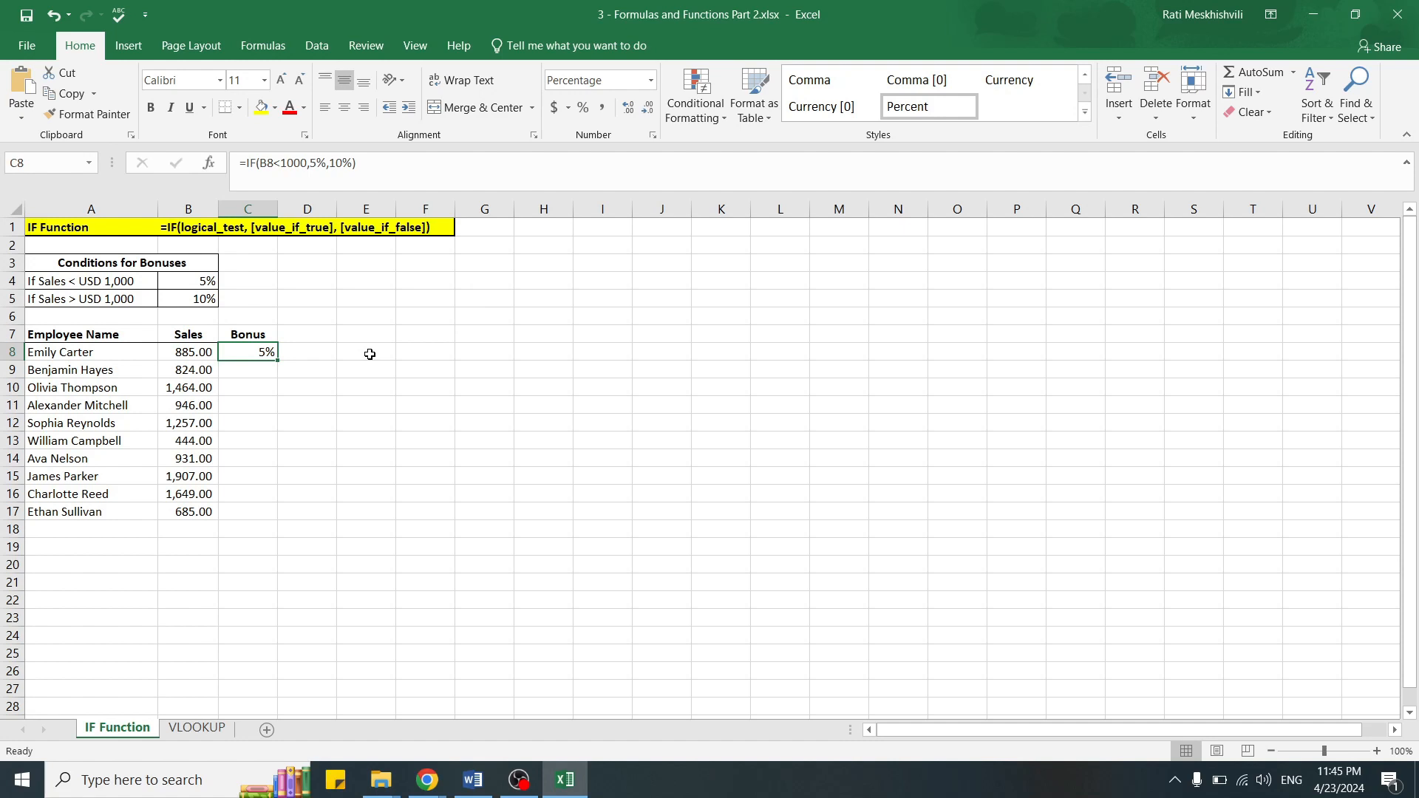
Step: Set the sales value in B8 to 1300 and check the bonus in C8
click(194, 352)
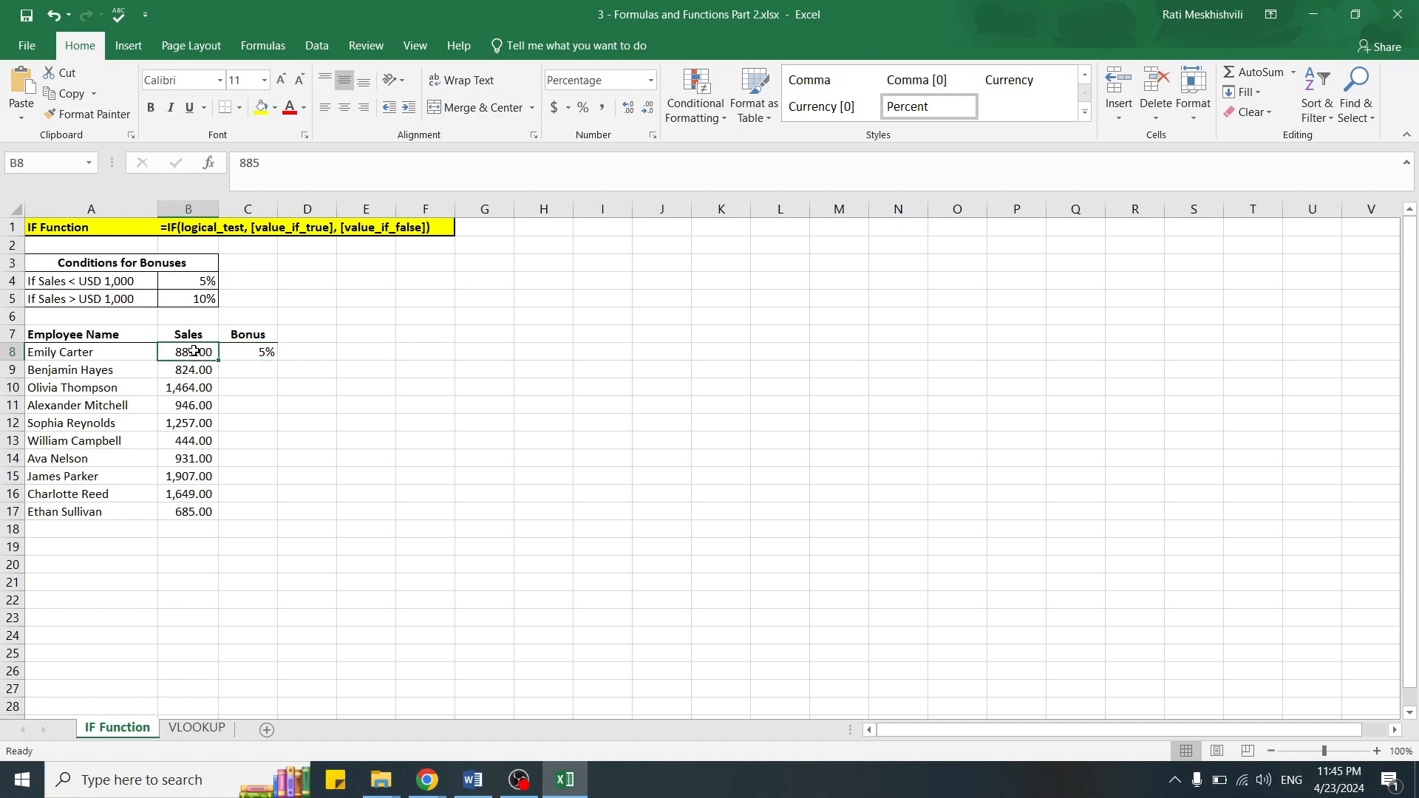
text(1300)
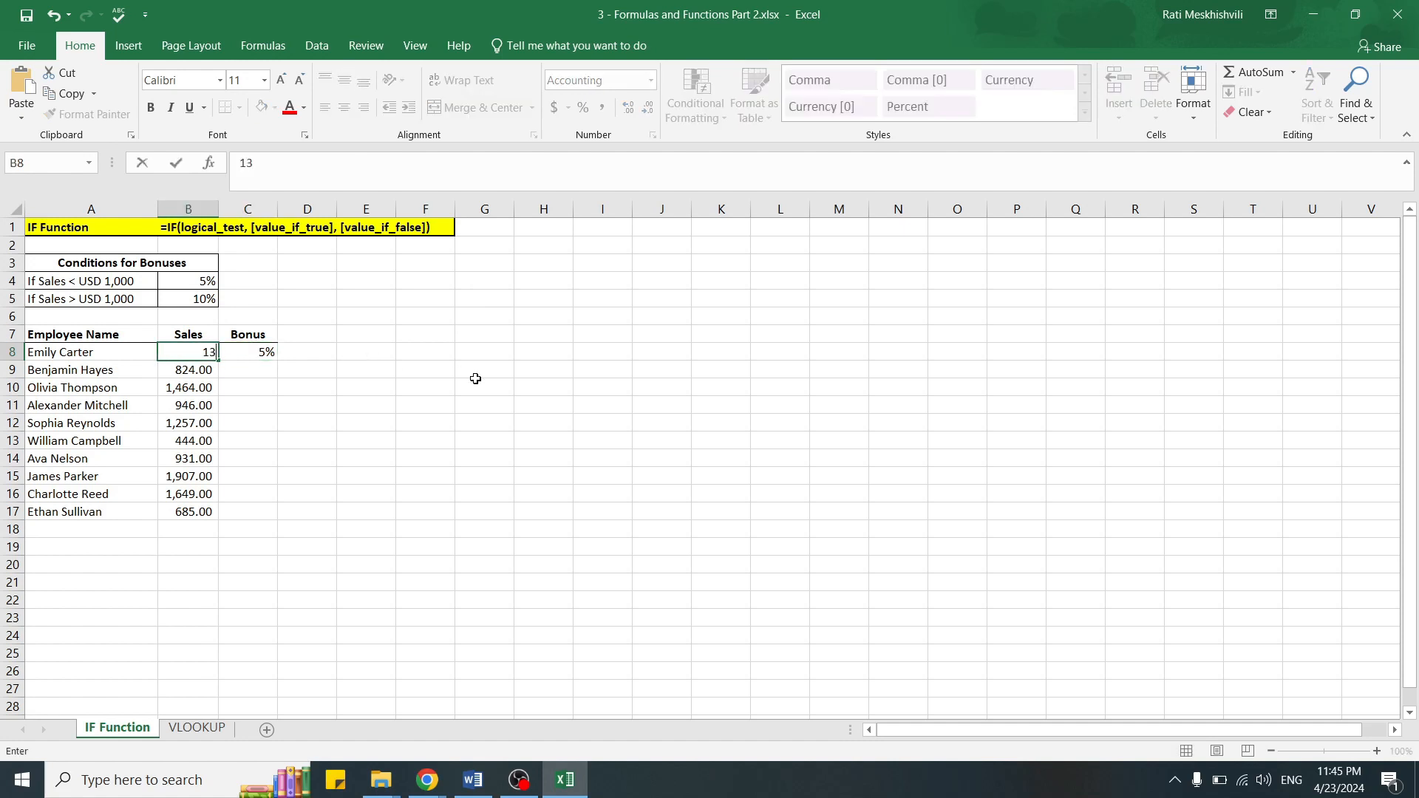
key(Return)
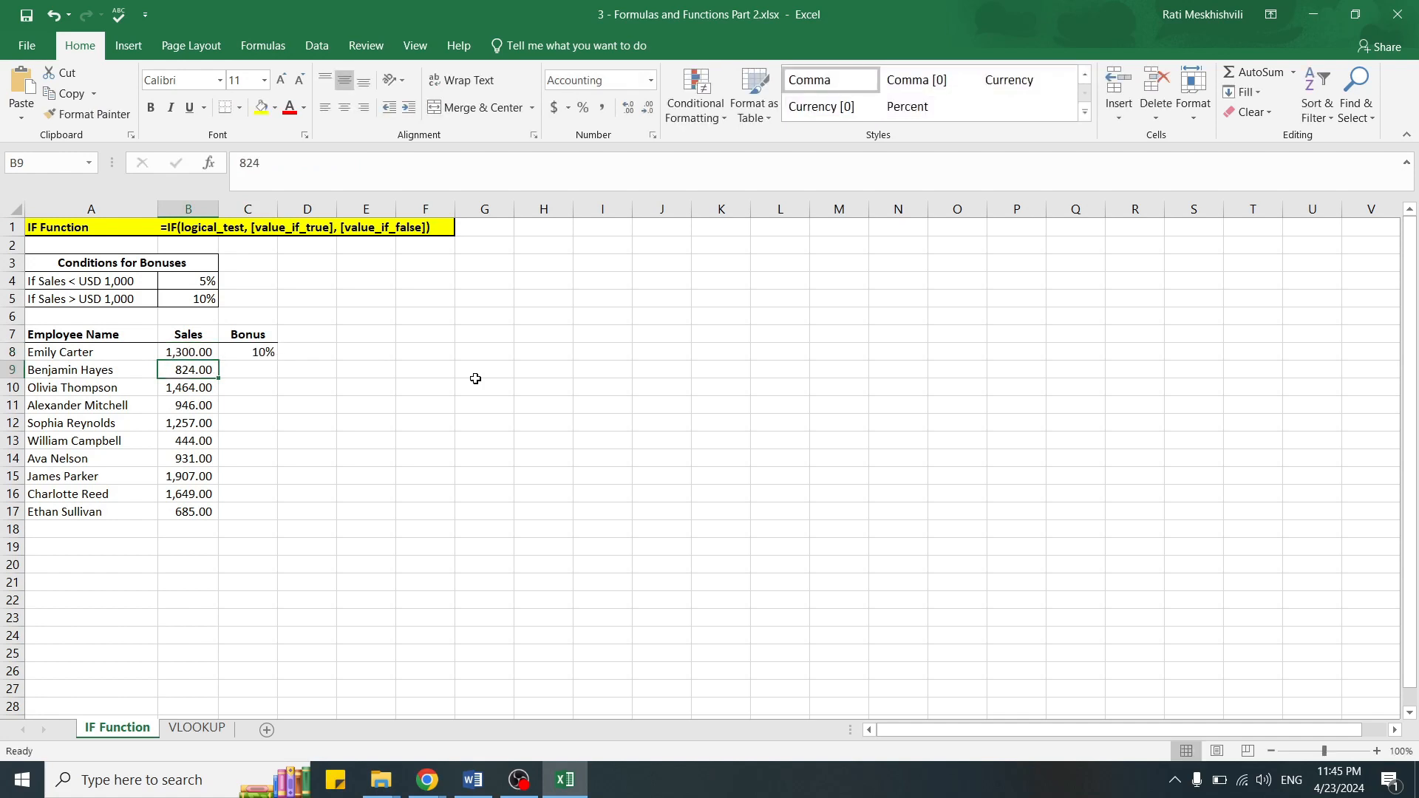
key(Up)
key(Right)
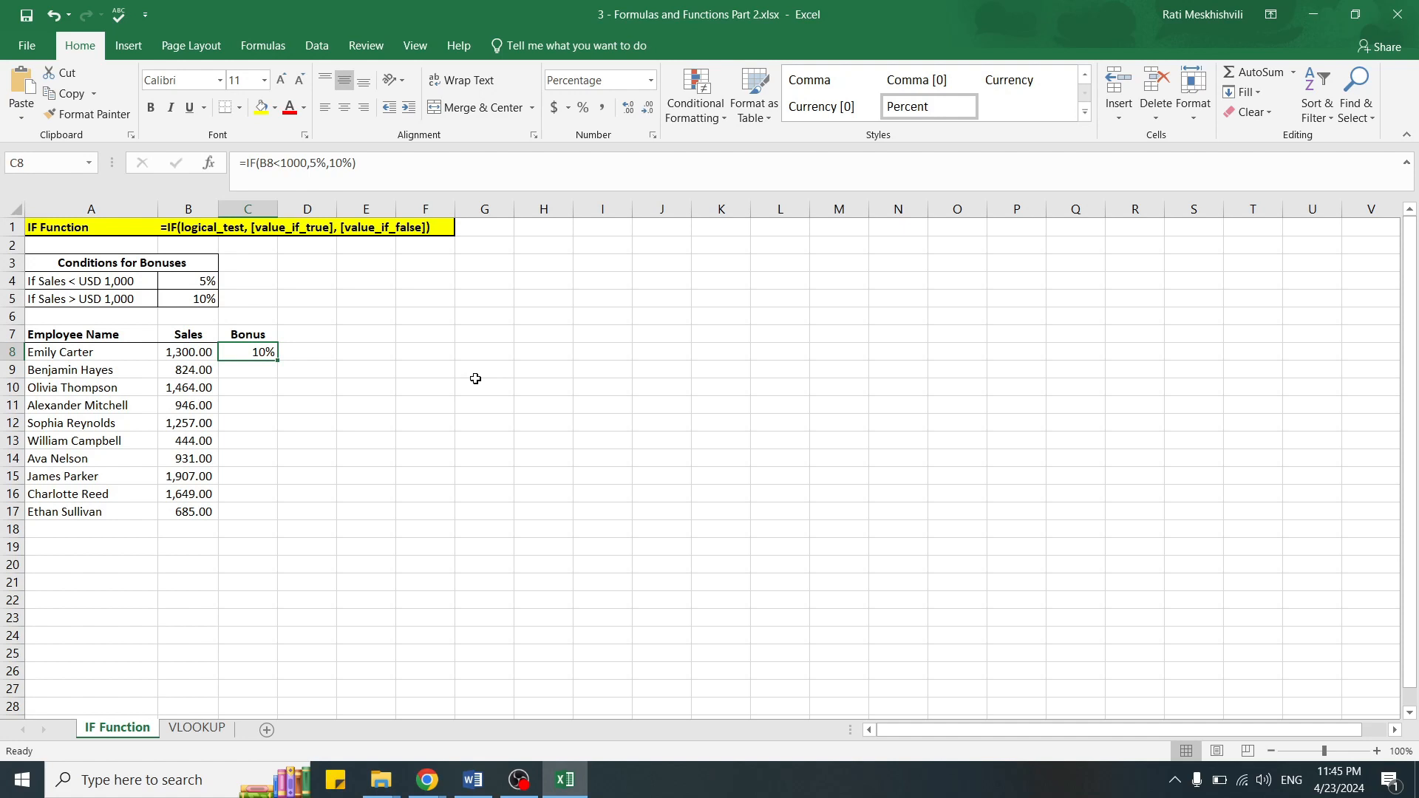
Step: Enter the formula =IF(B9<1000,5%,10%) in bonus cell C9
key(Down)
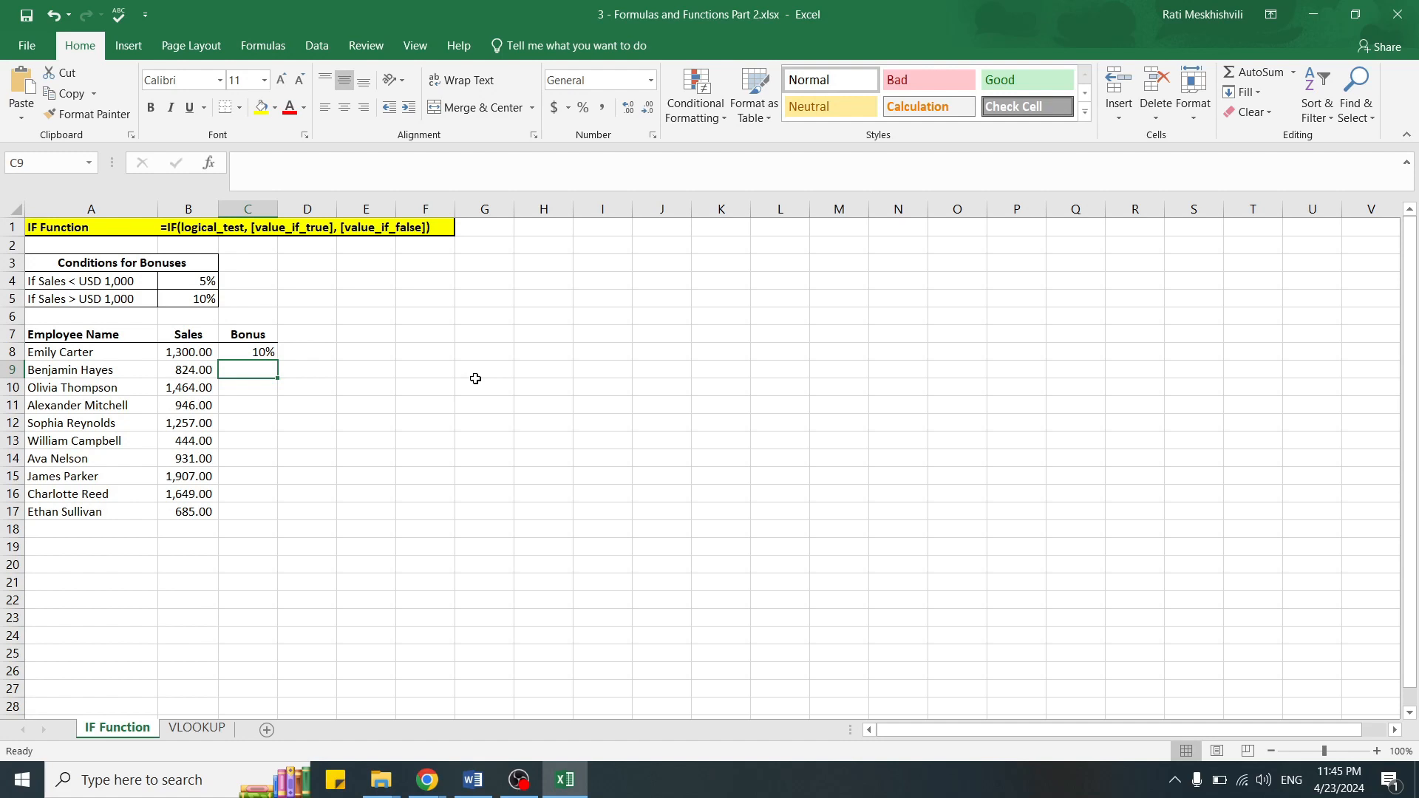
text(=)
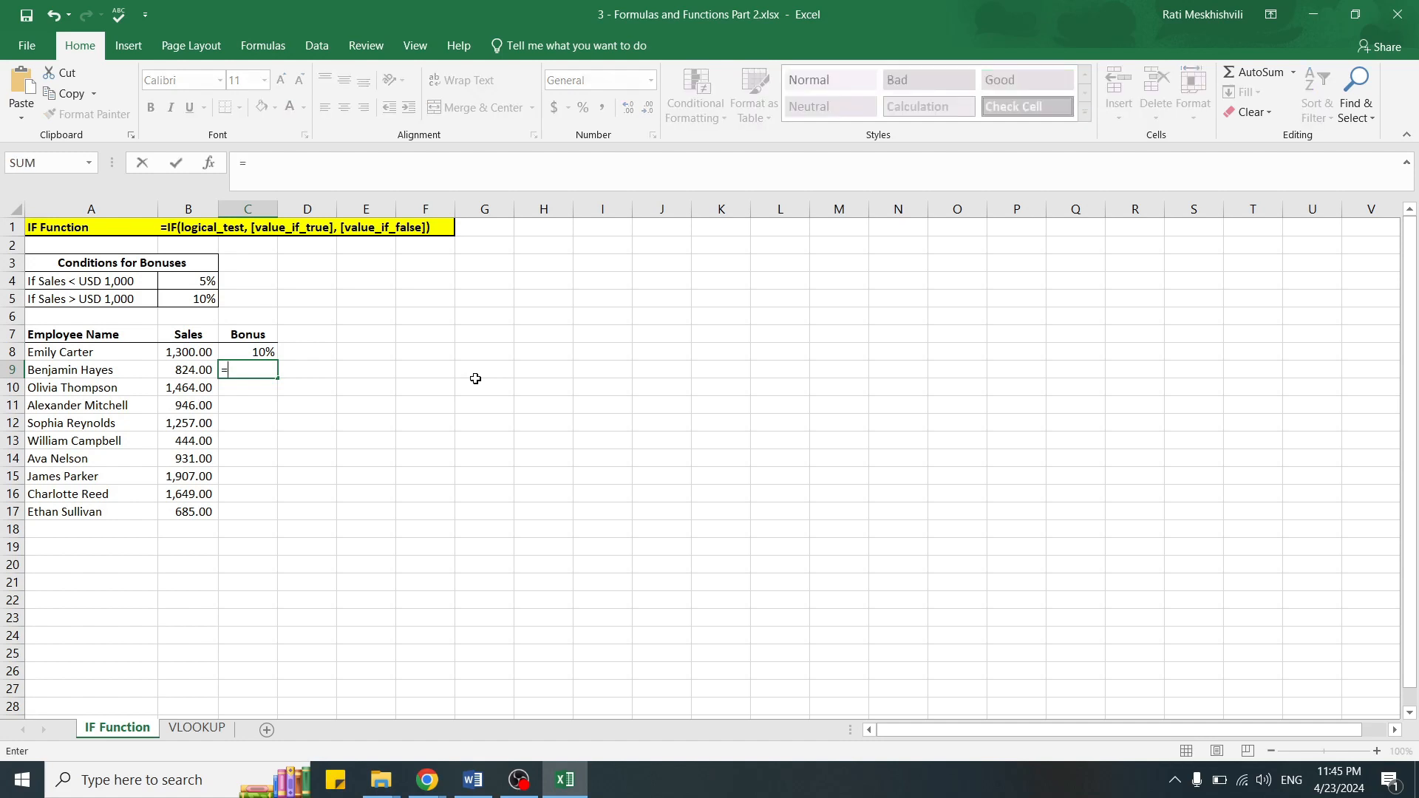
text(if)
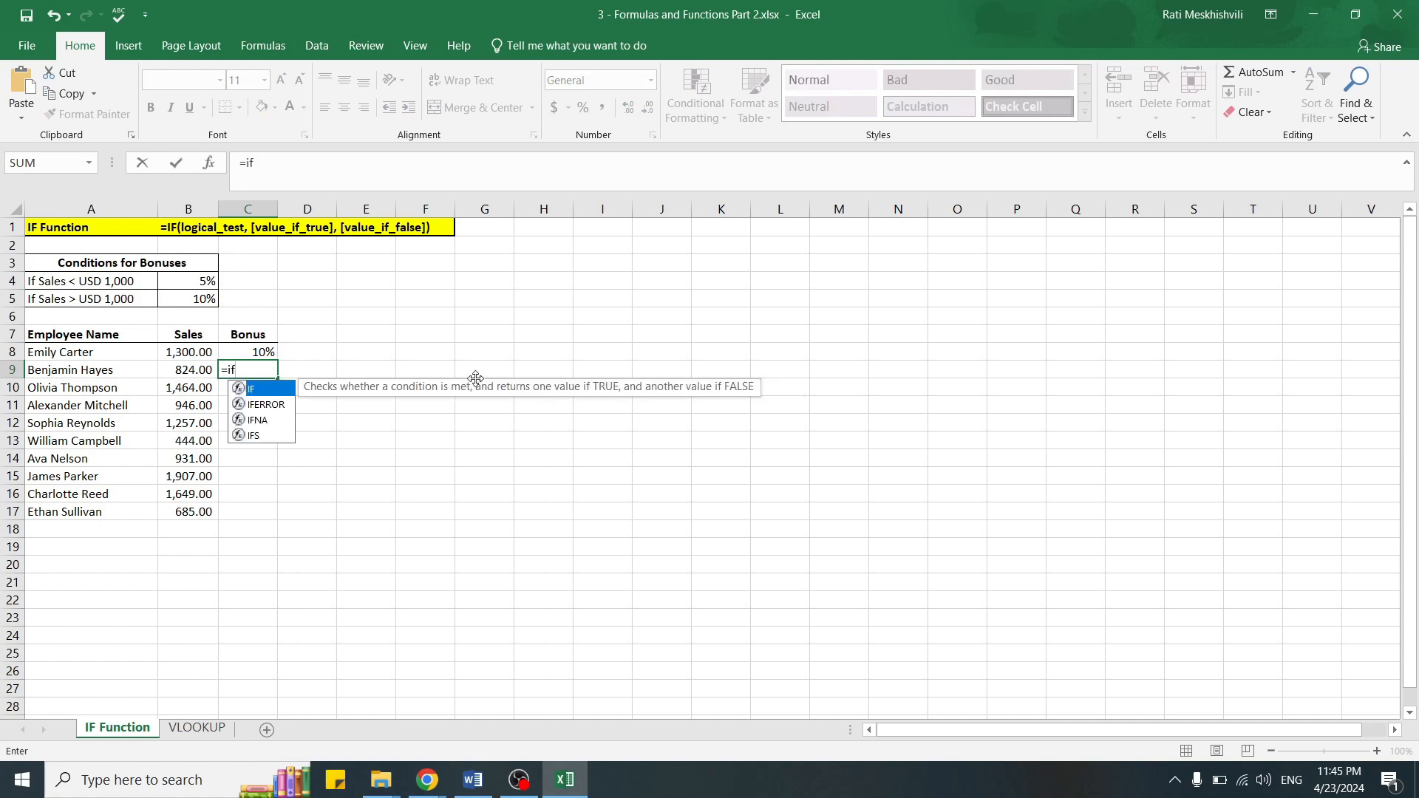
double_click(266, 391)
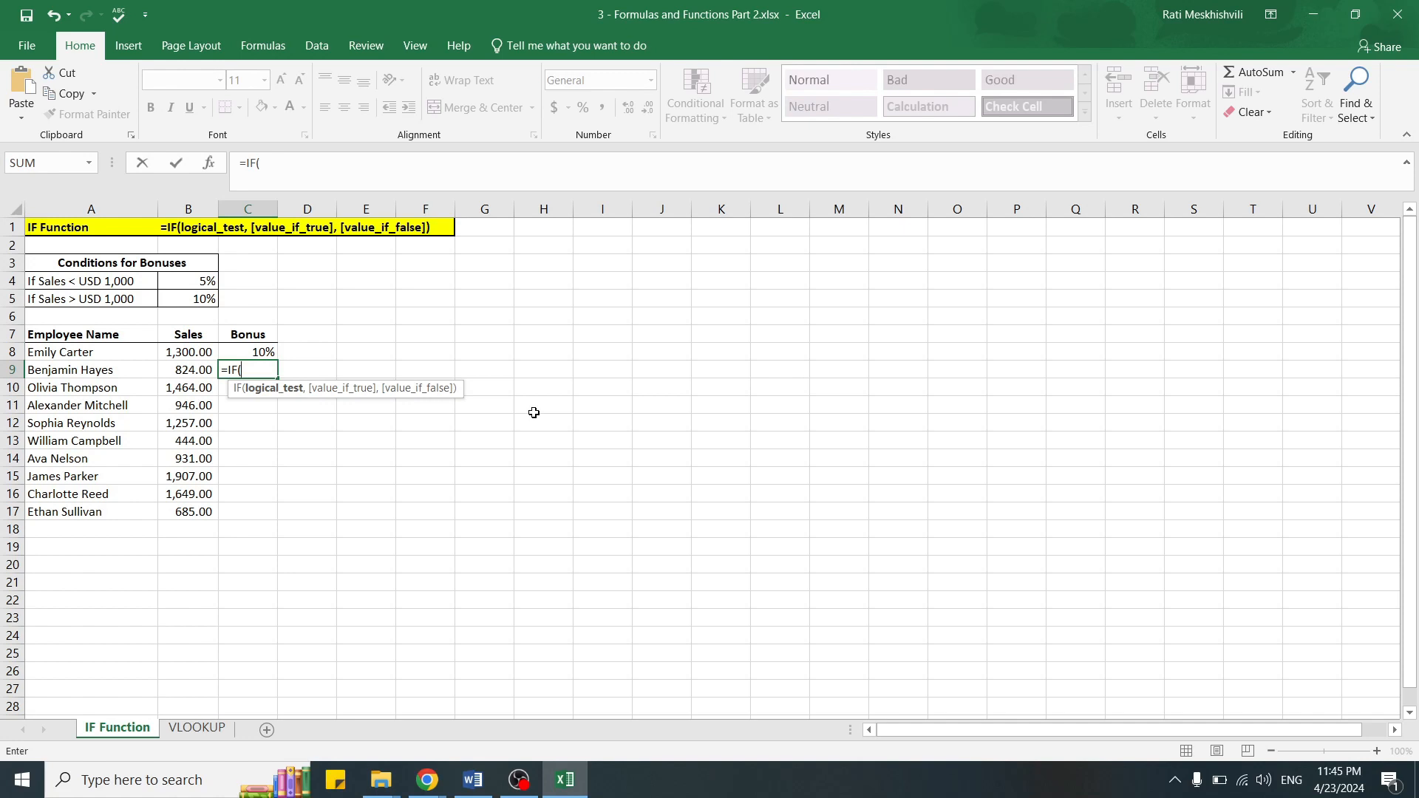
click(194, 365)
text(<)
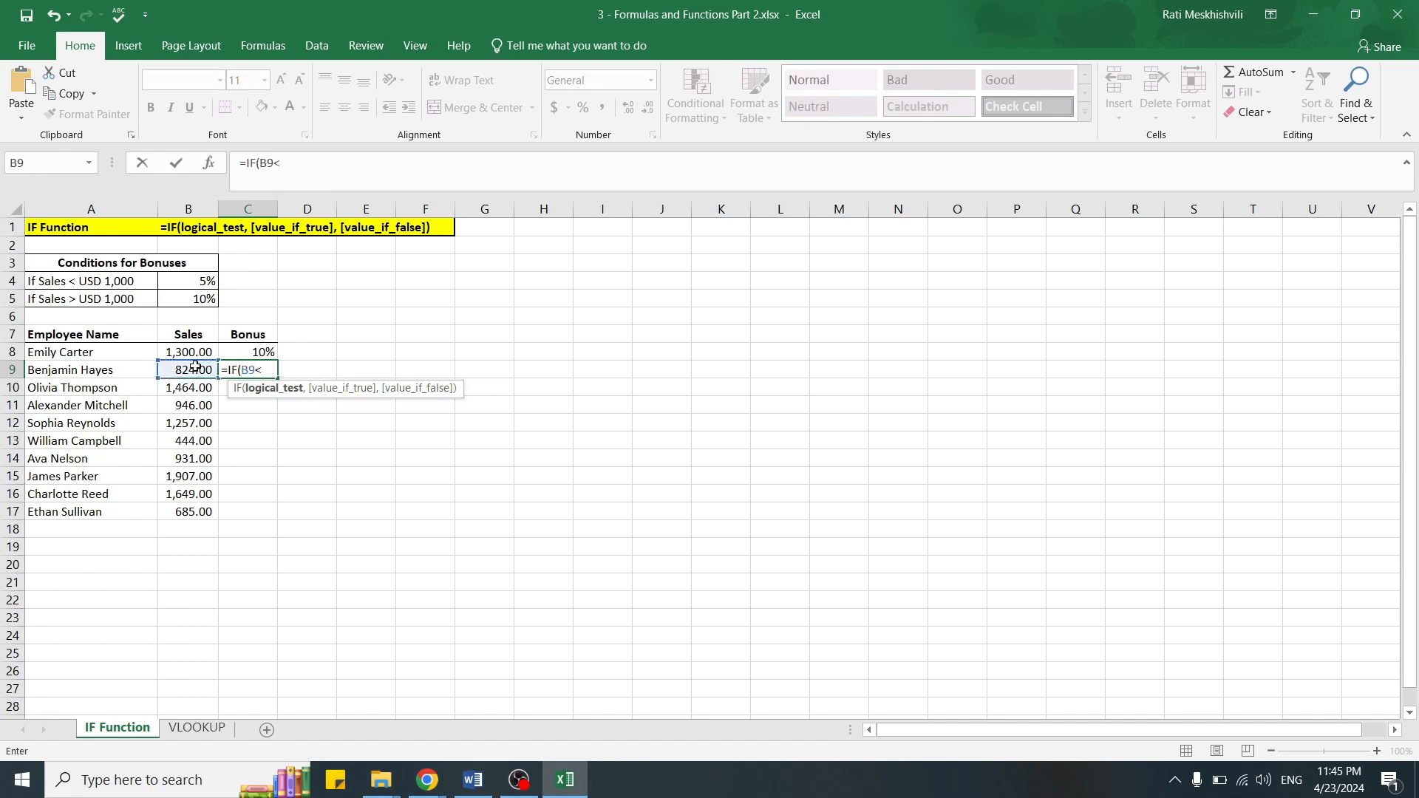
text(1000,)
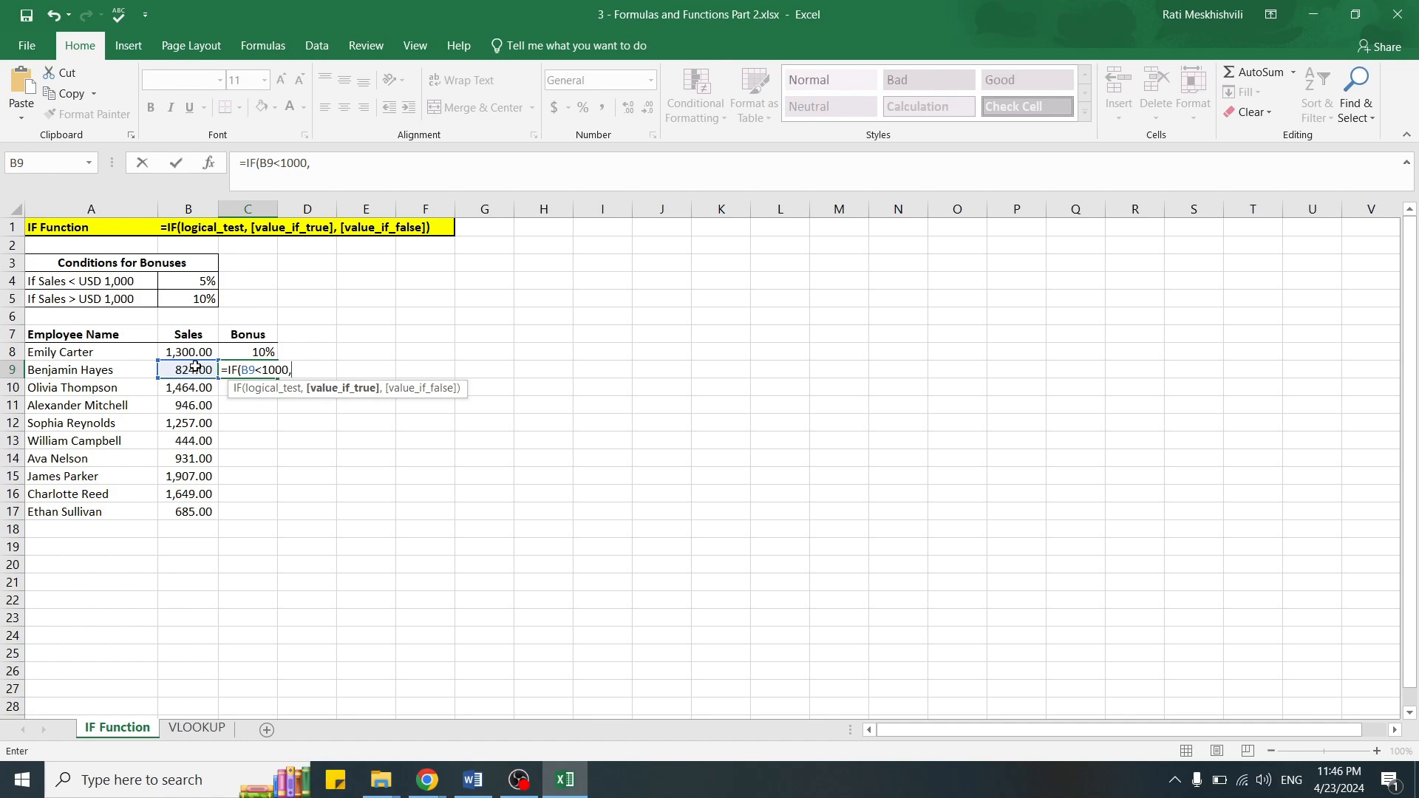
text(5%,)
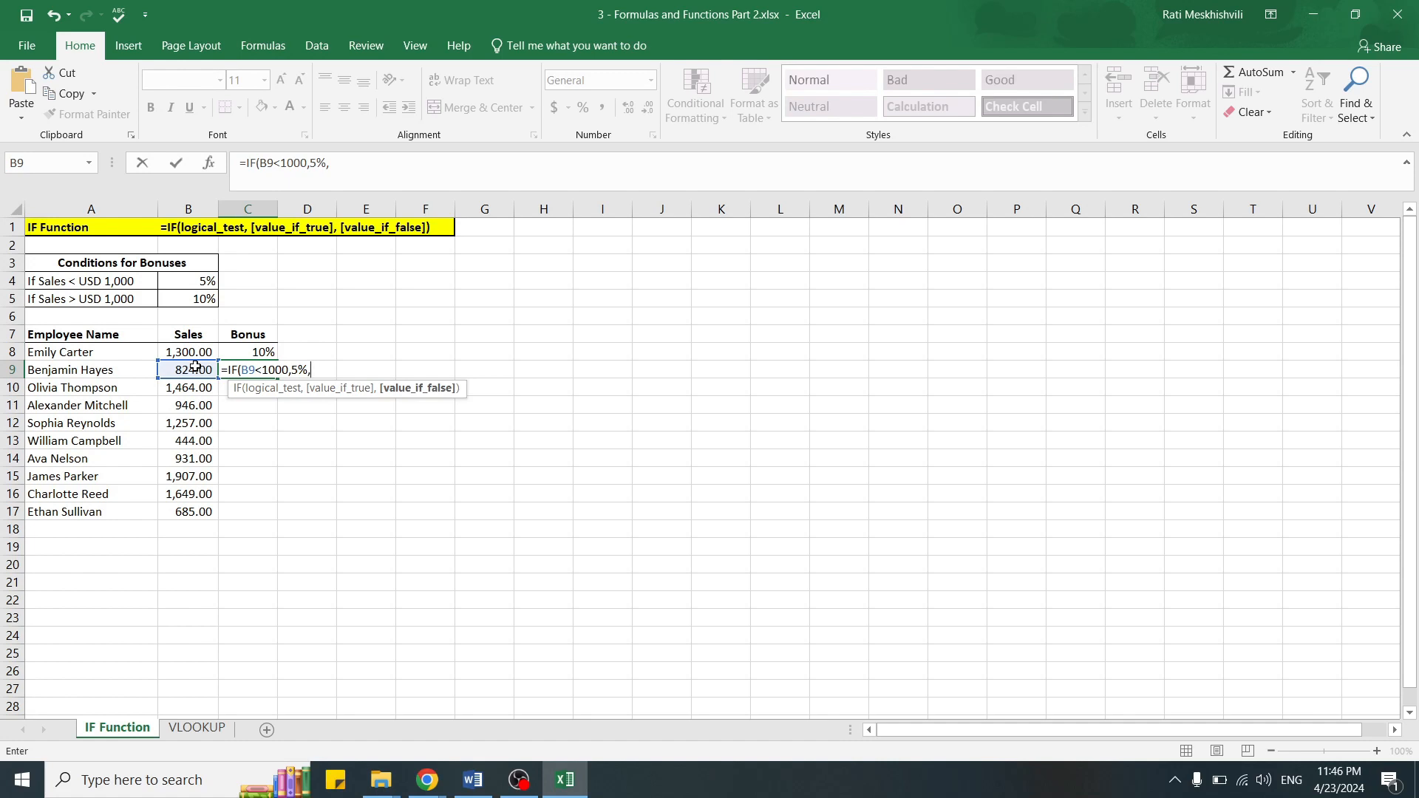
text(10%))
key(Return)
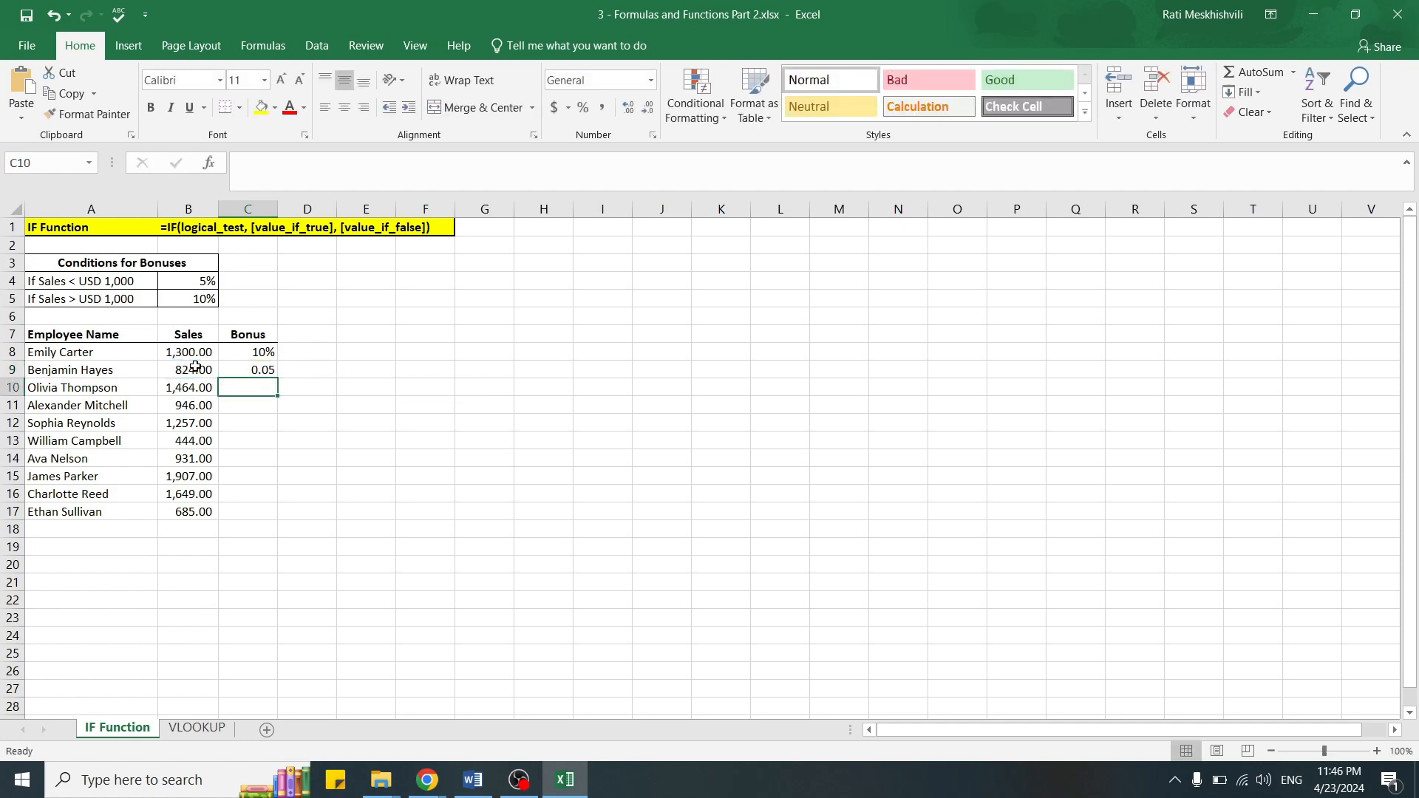
Step: Copy the percentage formatting of C8 onto the bonus cells C9:C17 with Format Painter
click(263, 369)
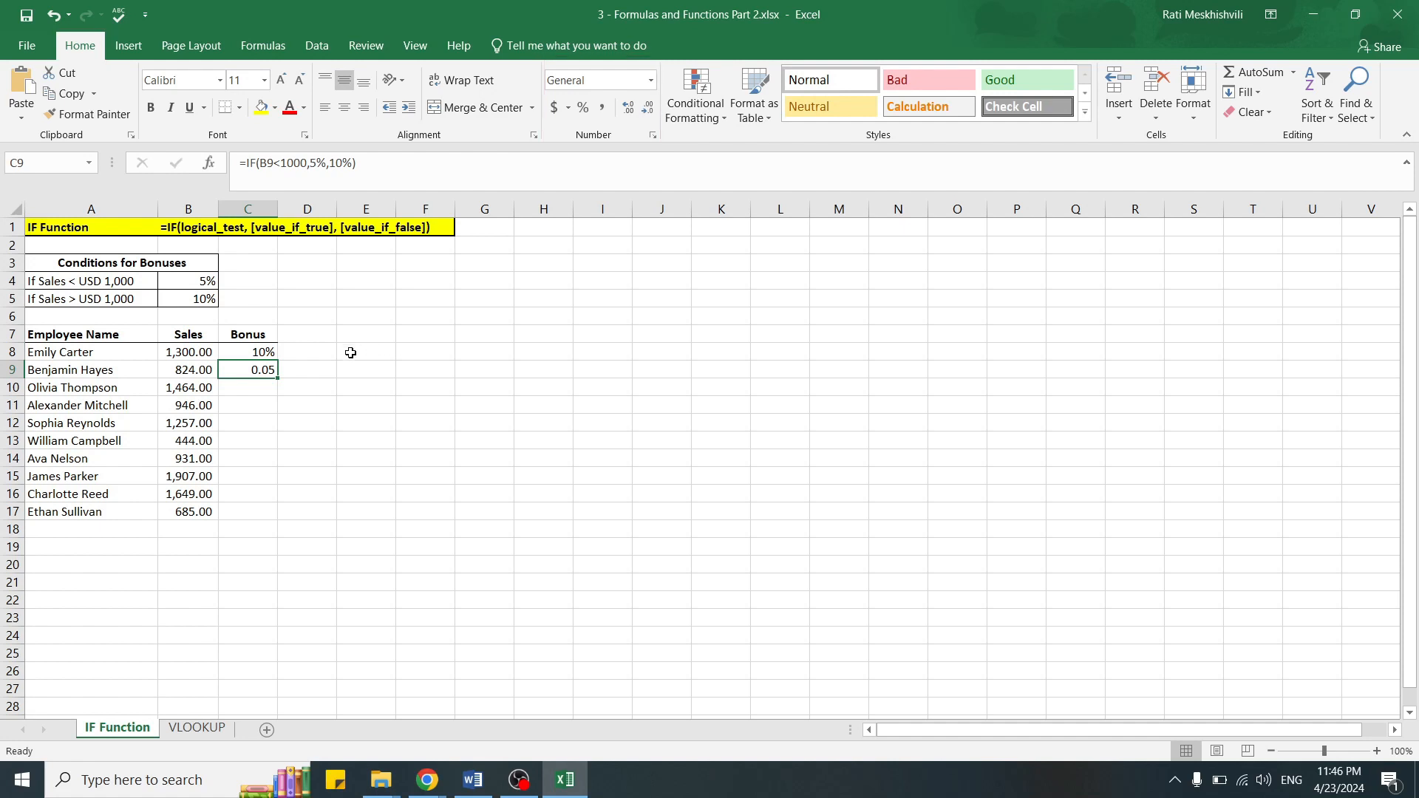
click(245, 352)
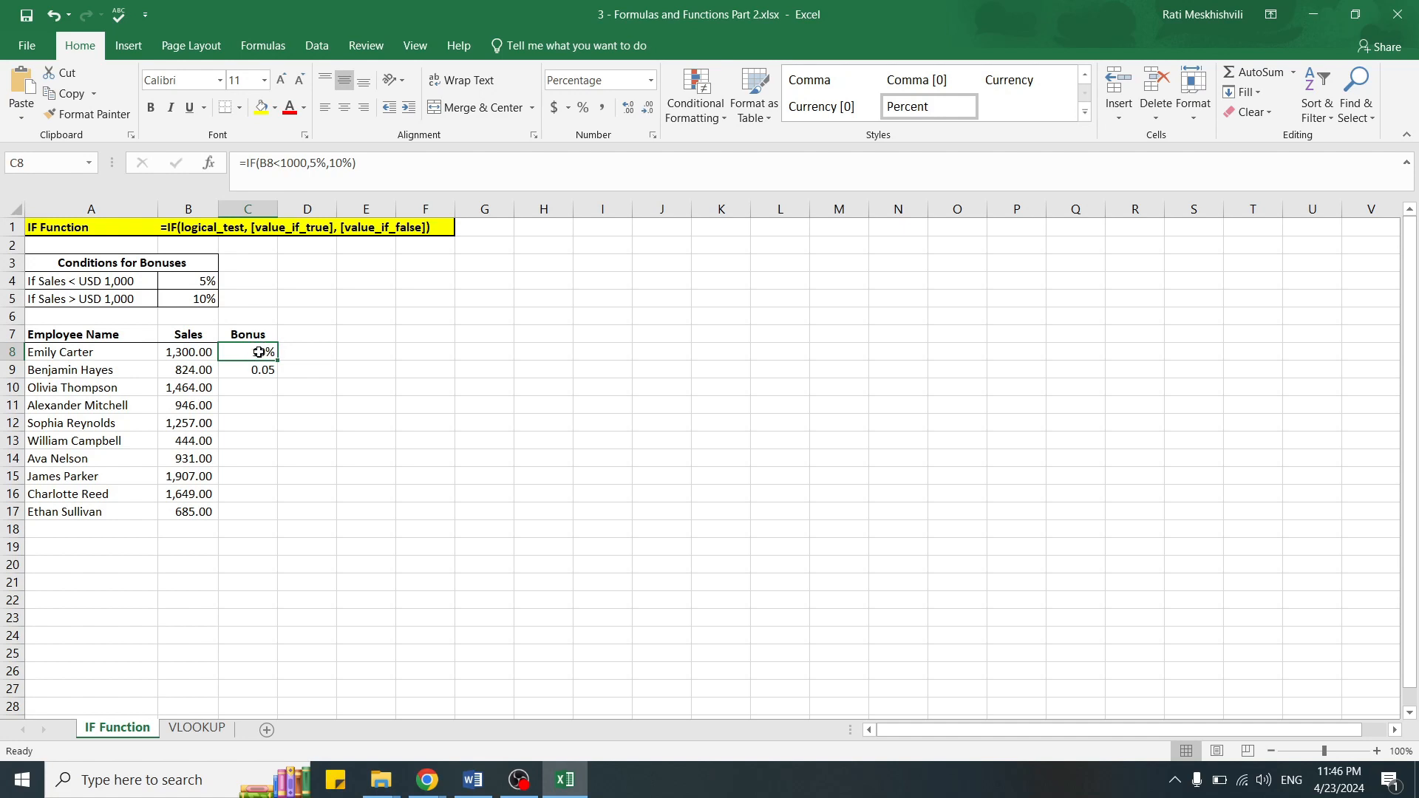
click(82, 116)
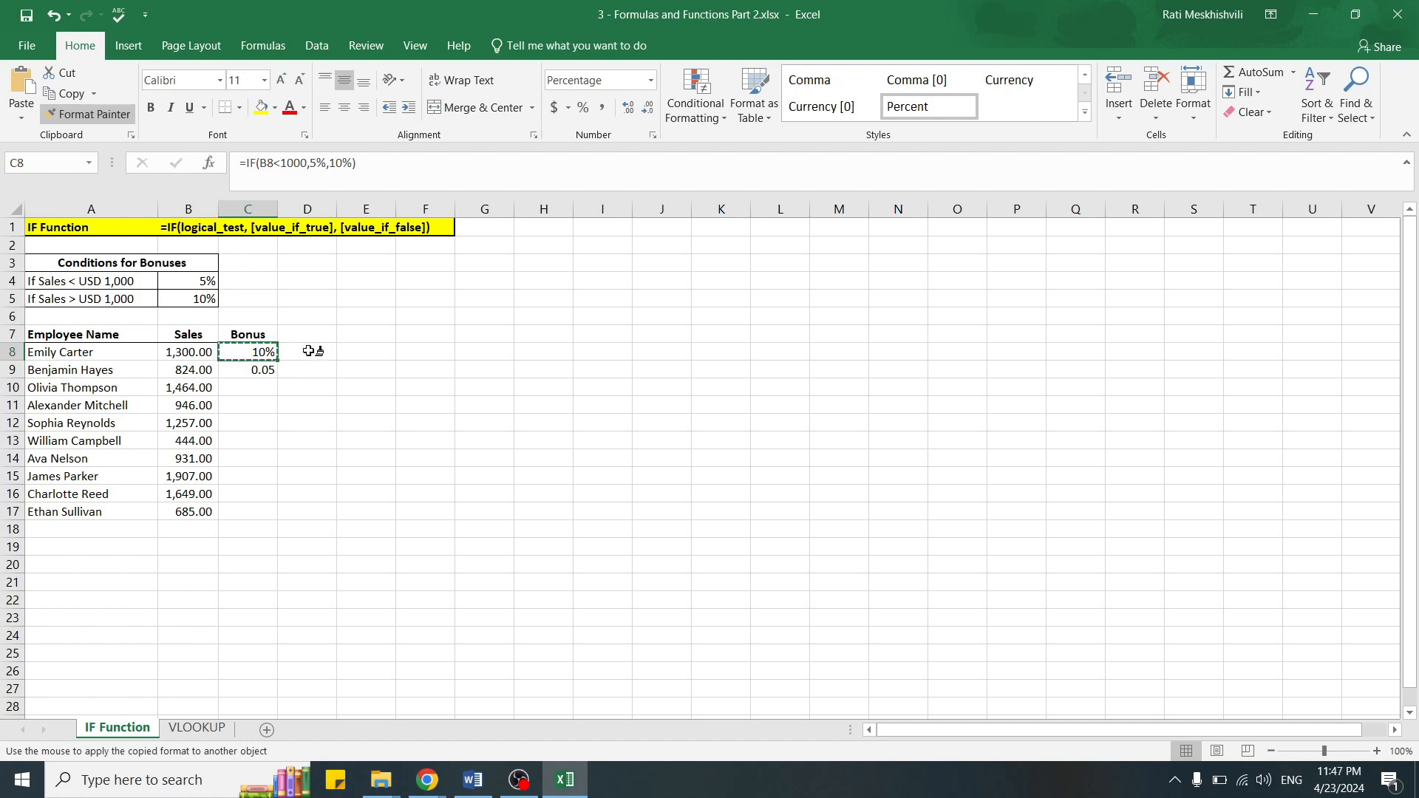
mouse_move(260, 371)
mouse_down()
mouse_move(240, 494)
mouse_move(260, 512)
mouse_up()
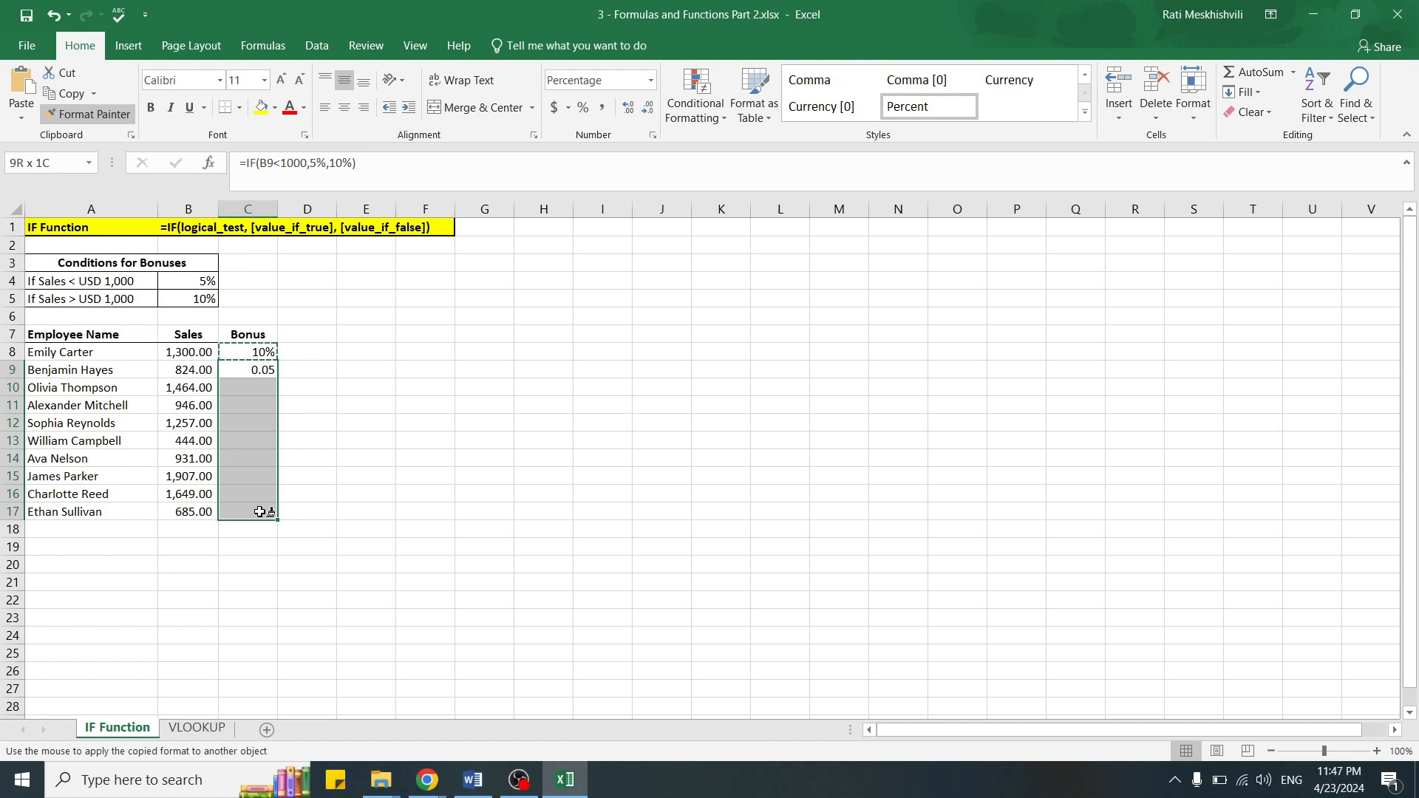
drag(260, 512, 259, 510)
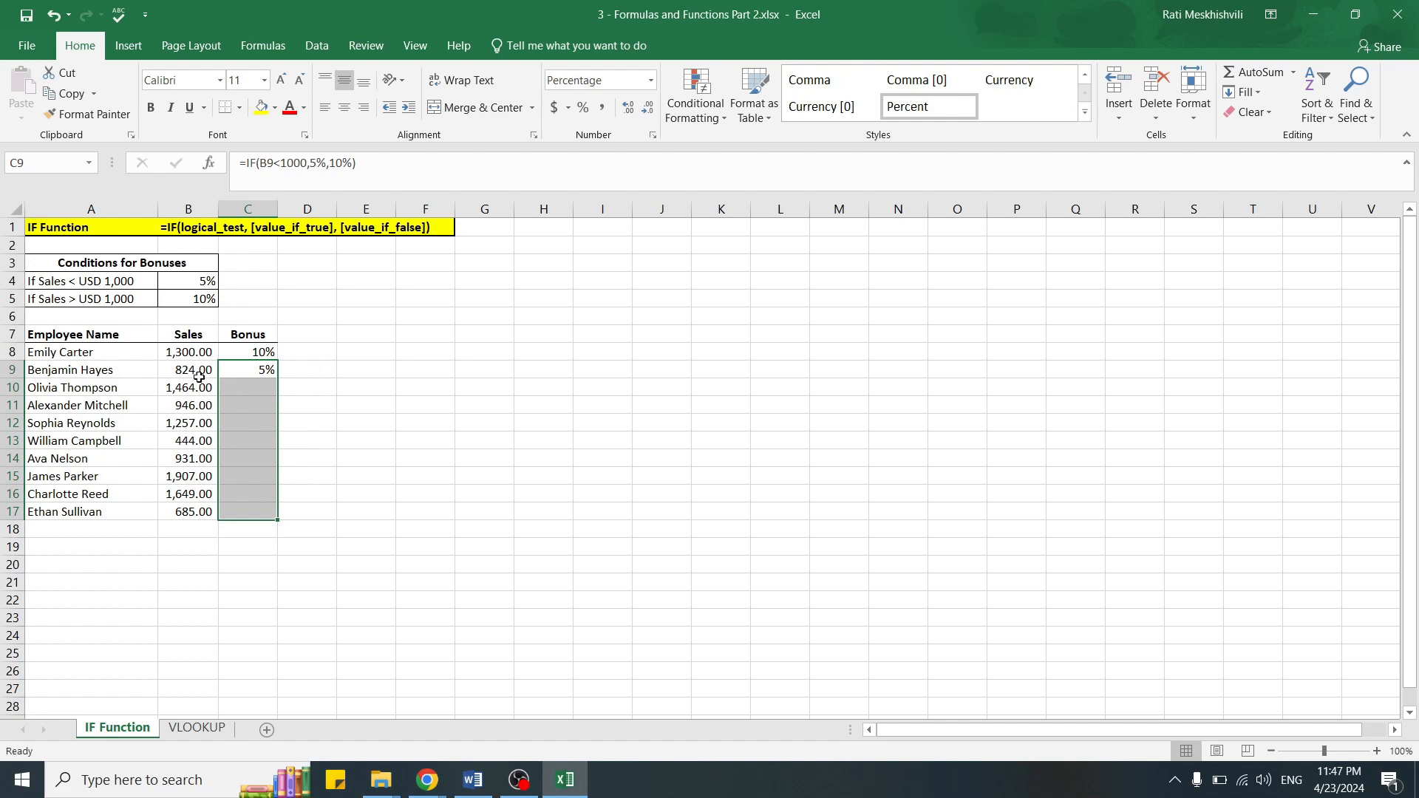
Step: Set the sales value in B9 to 1000 to test the bonus formula at the threshold
click(194, 369)
text(1000)
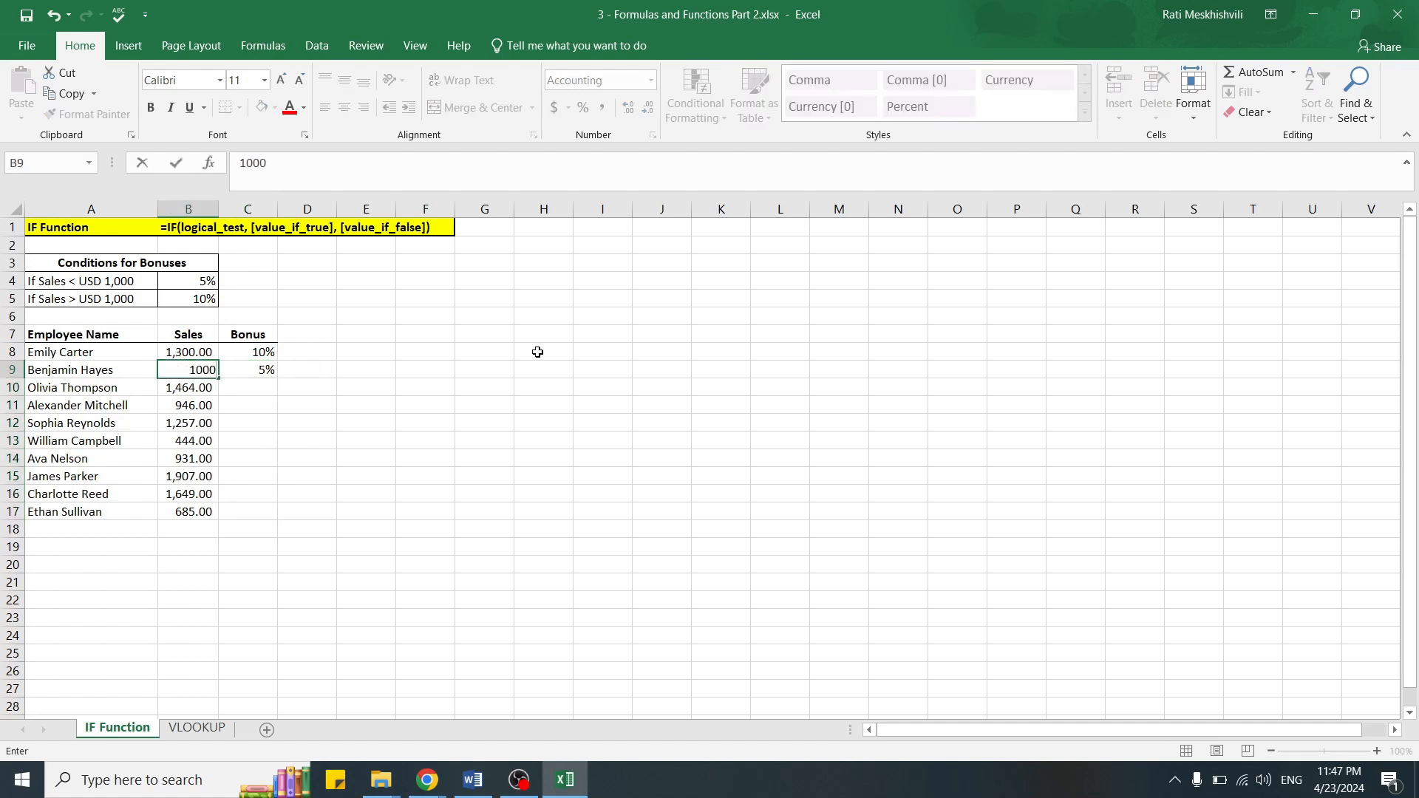
key(Return)
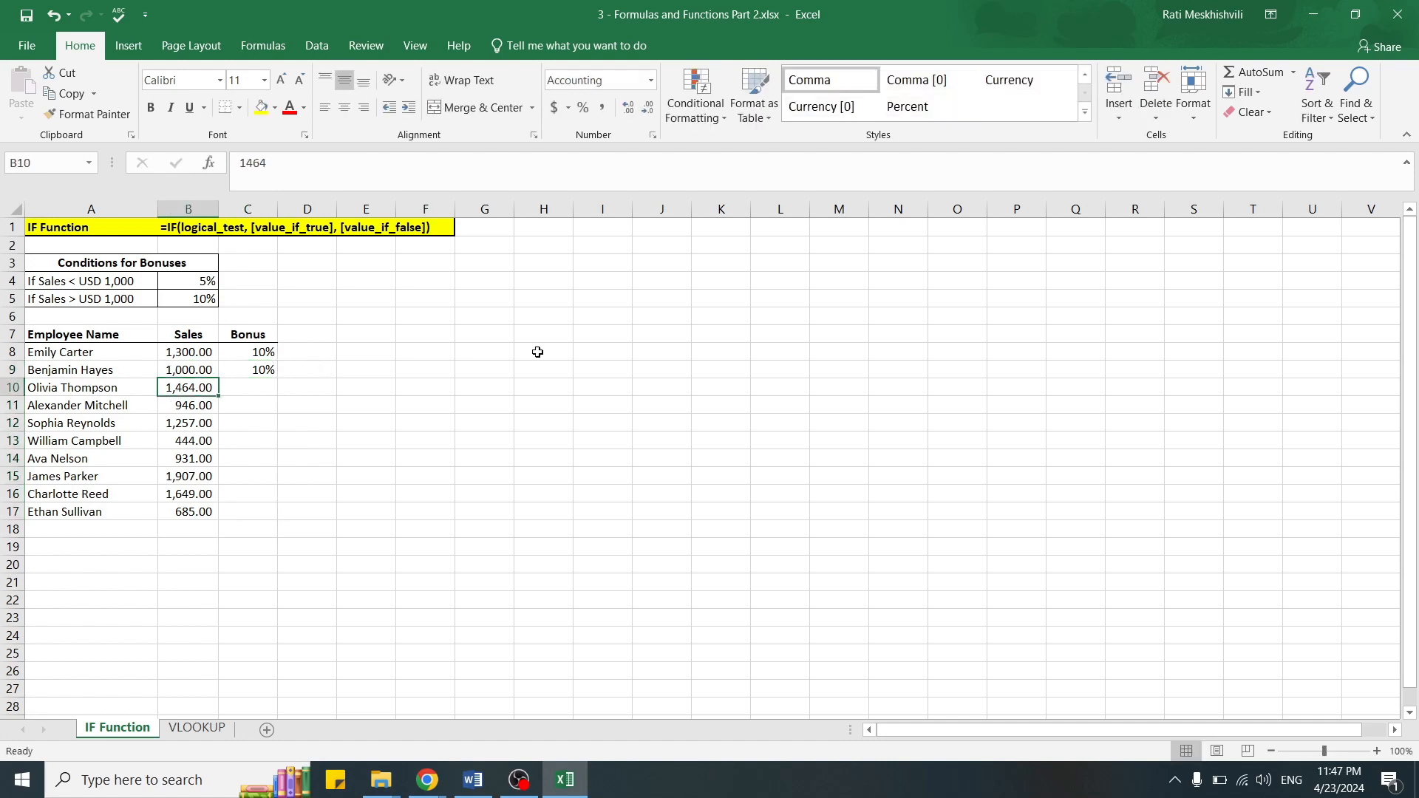
click(498, 370)
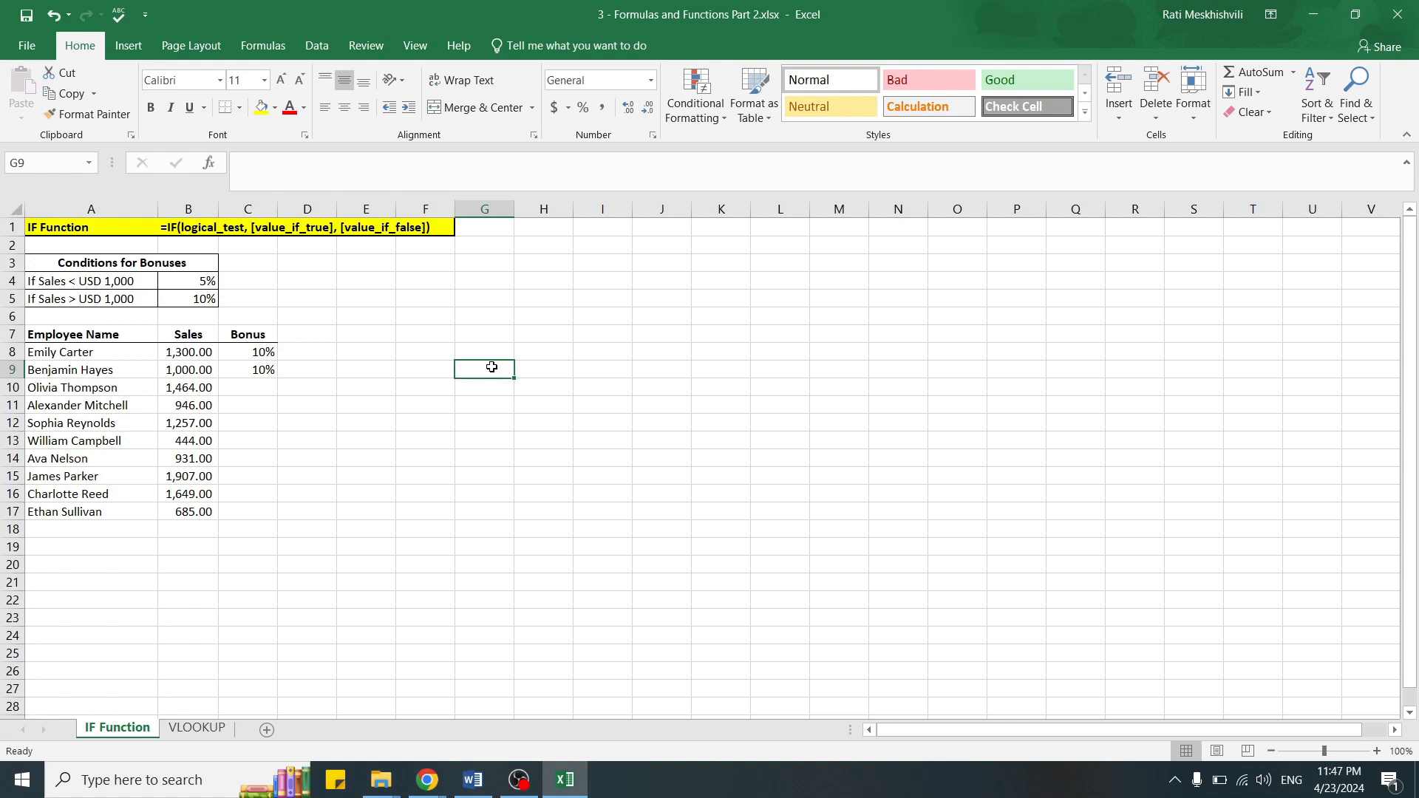
Step: Copy the bonus formula from C9 and paste it into C10:C17
click(255, 371)
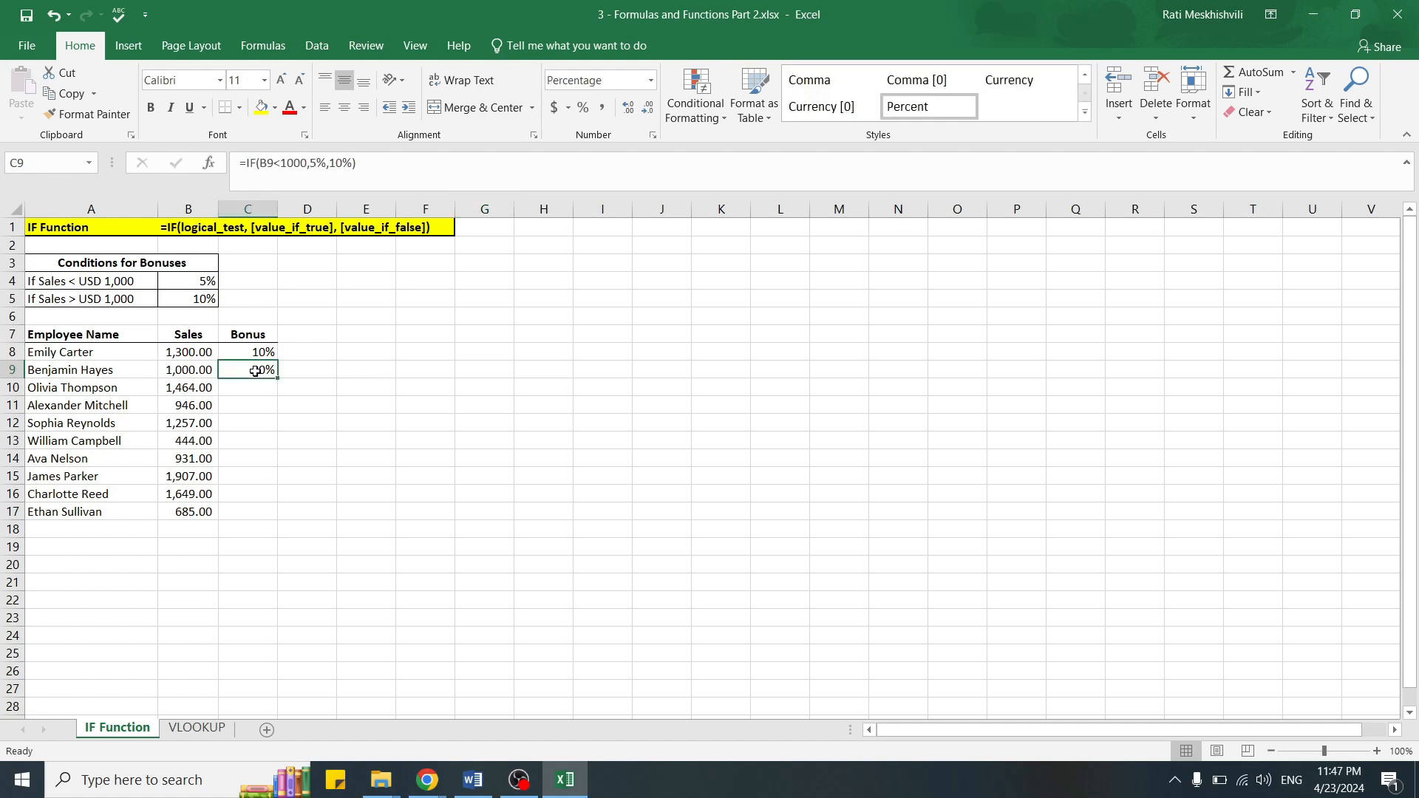
right_click(255, 371)
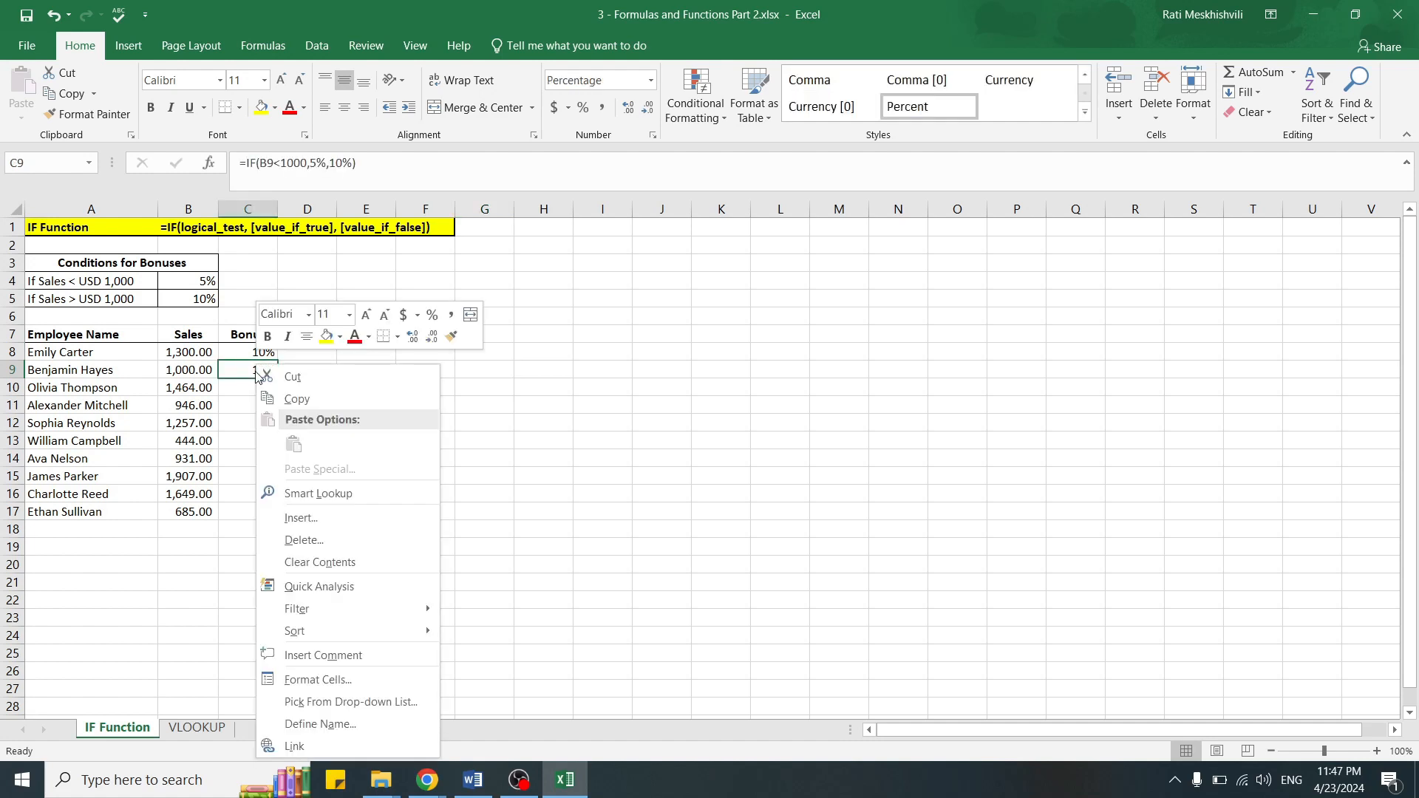
click(284, 398)
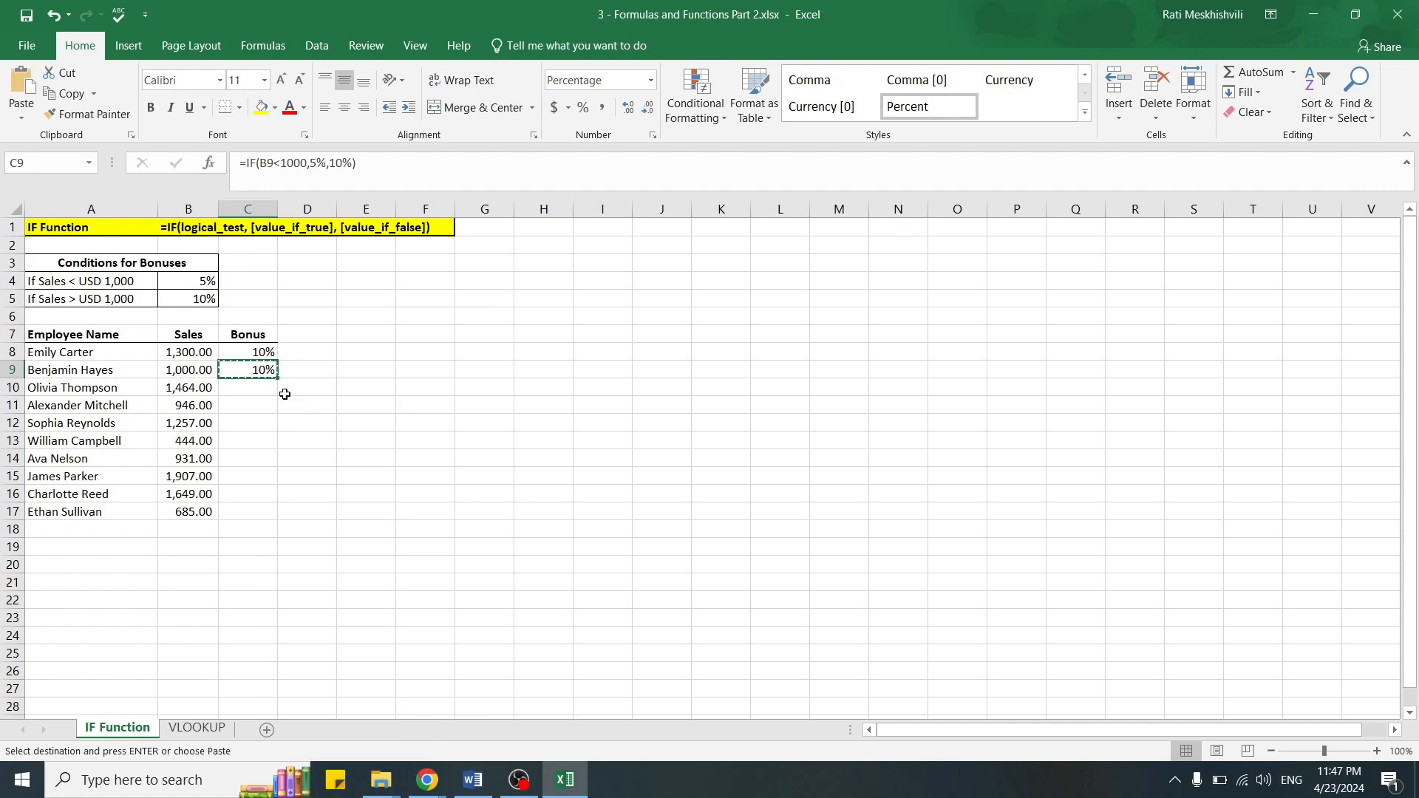
drag(255, 387, 241, 508)
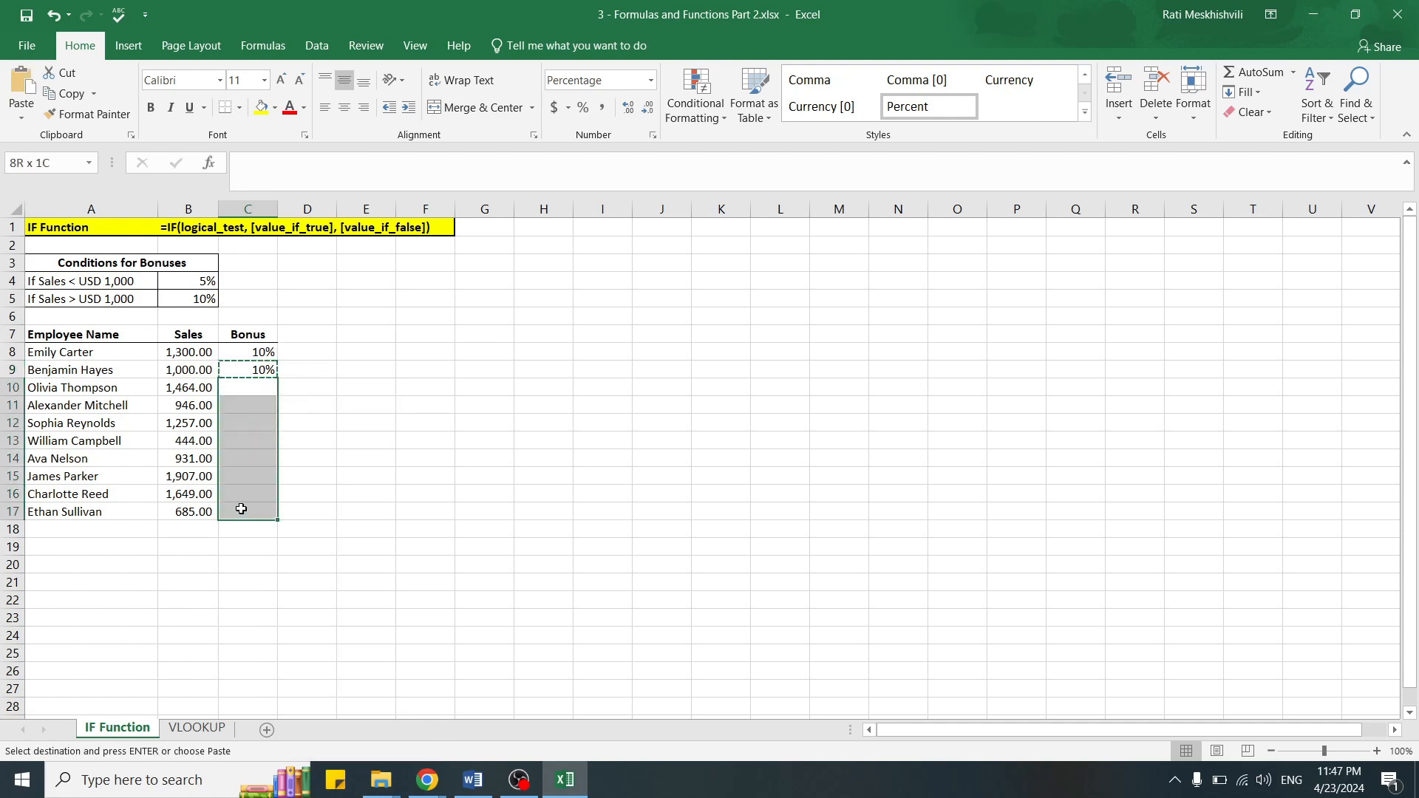
right_click(246, 440)
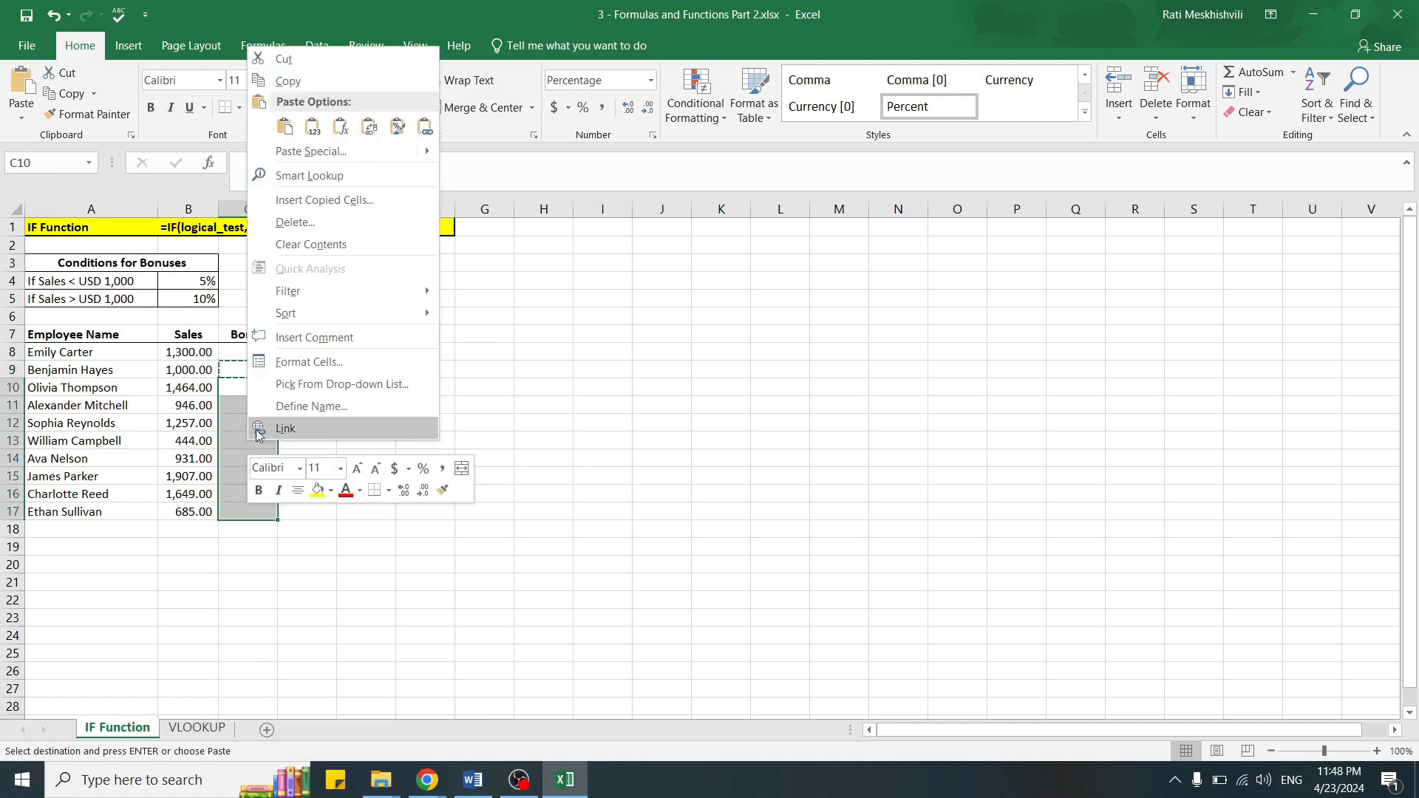
click(284, 128)
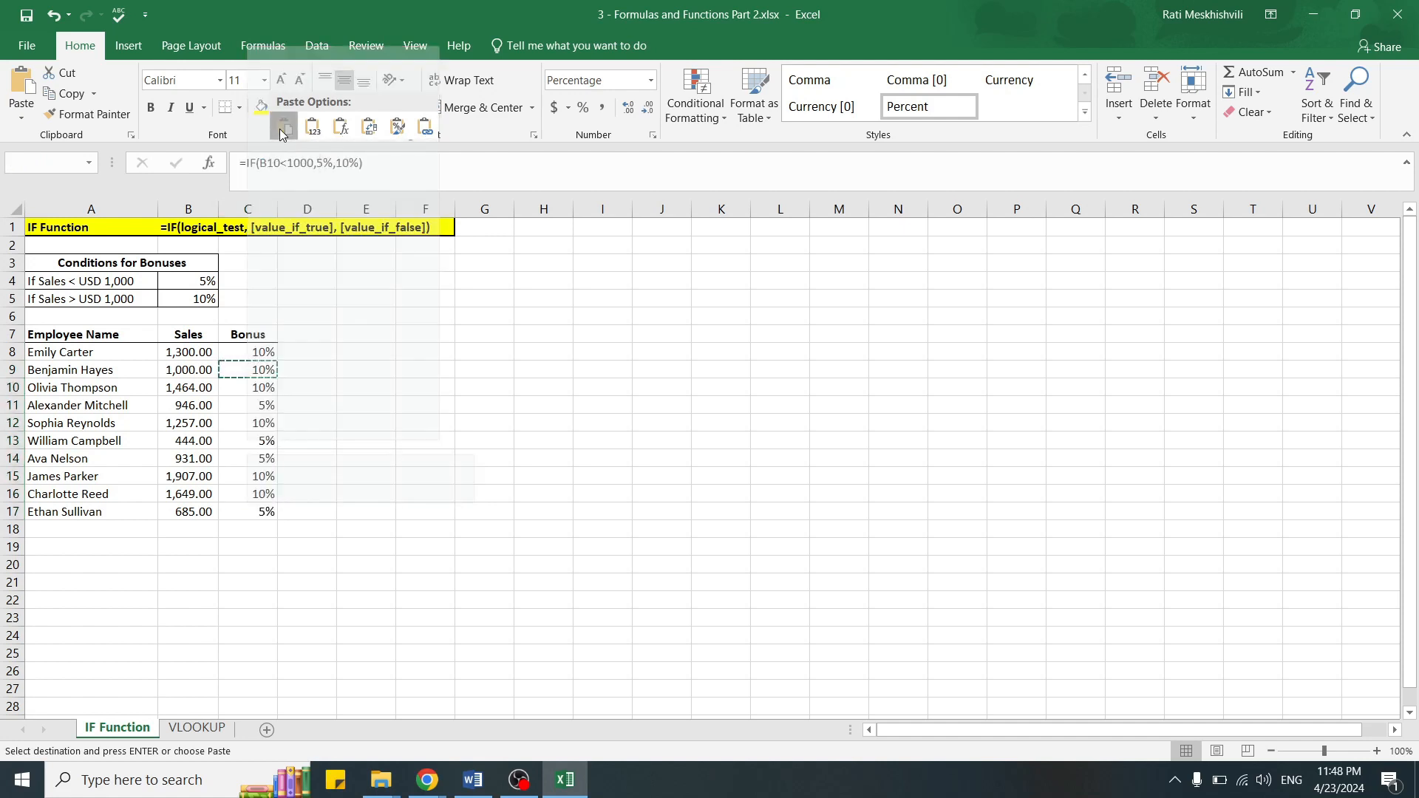
click(440, 487)
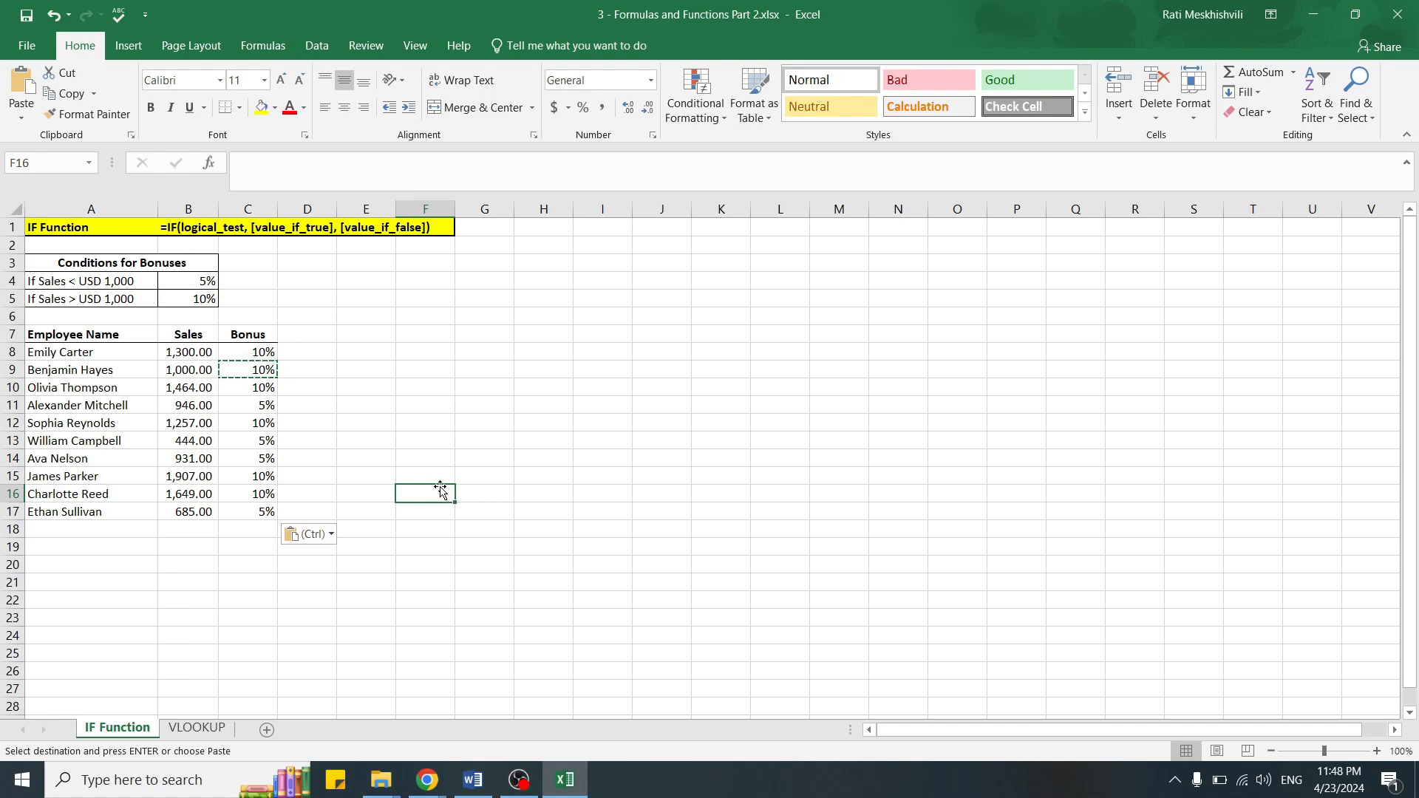
key(Escape)
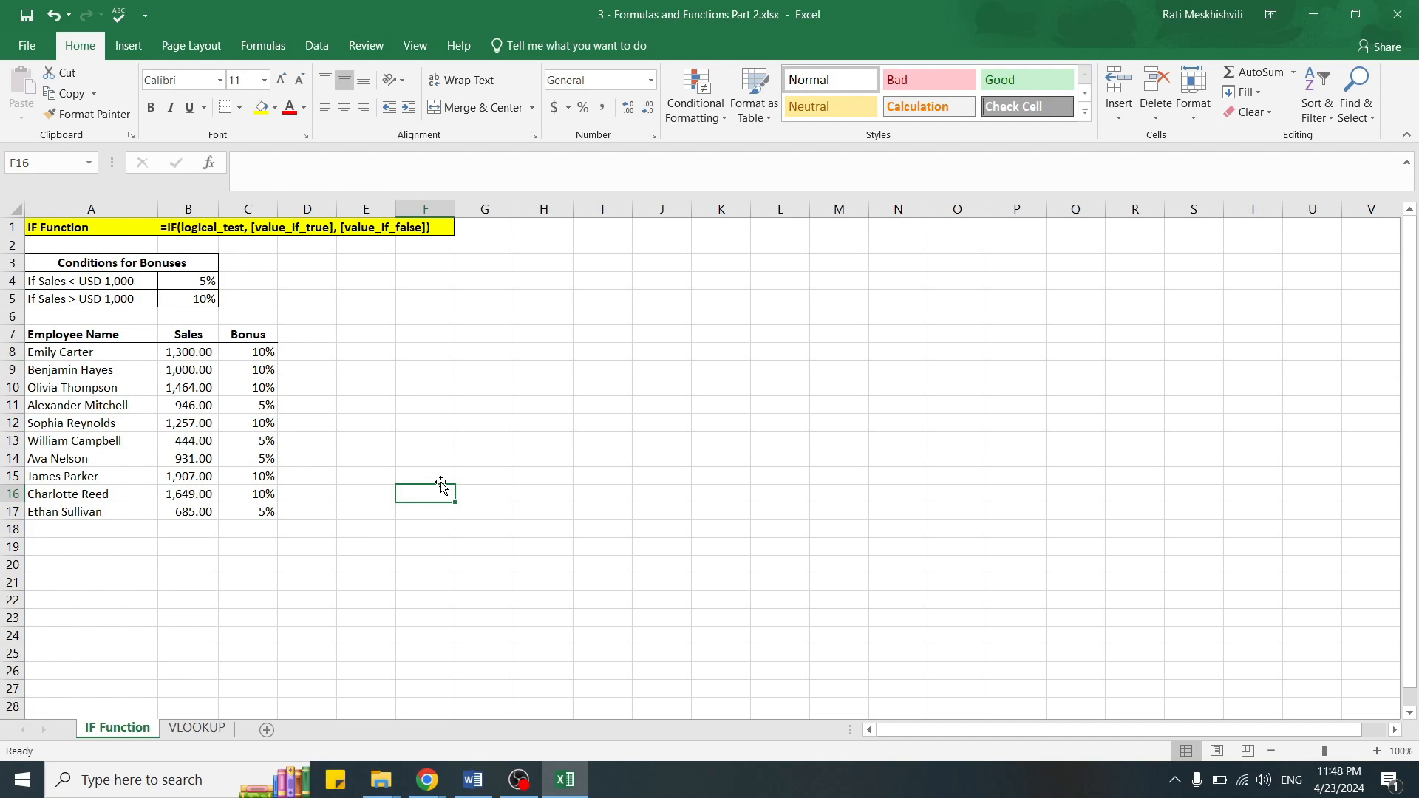
Step: Enter the column header Method 2 in cell D7, beside the Bonus header
click(326, 334)
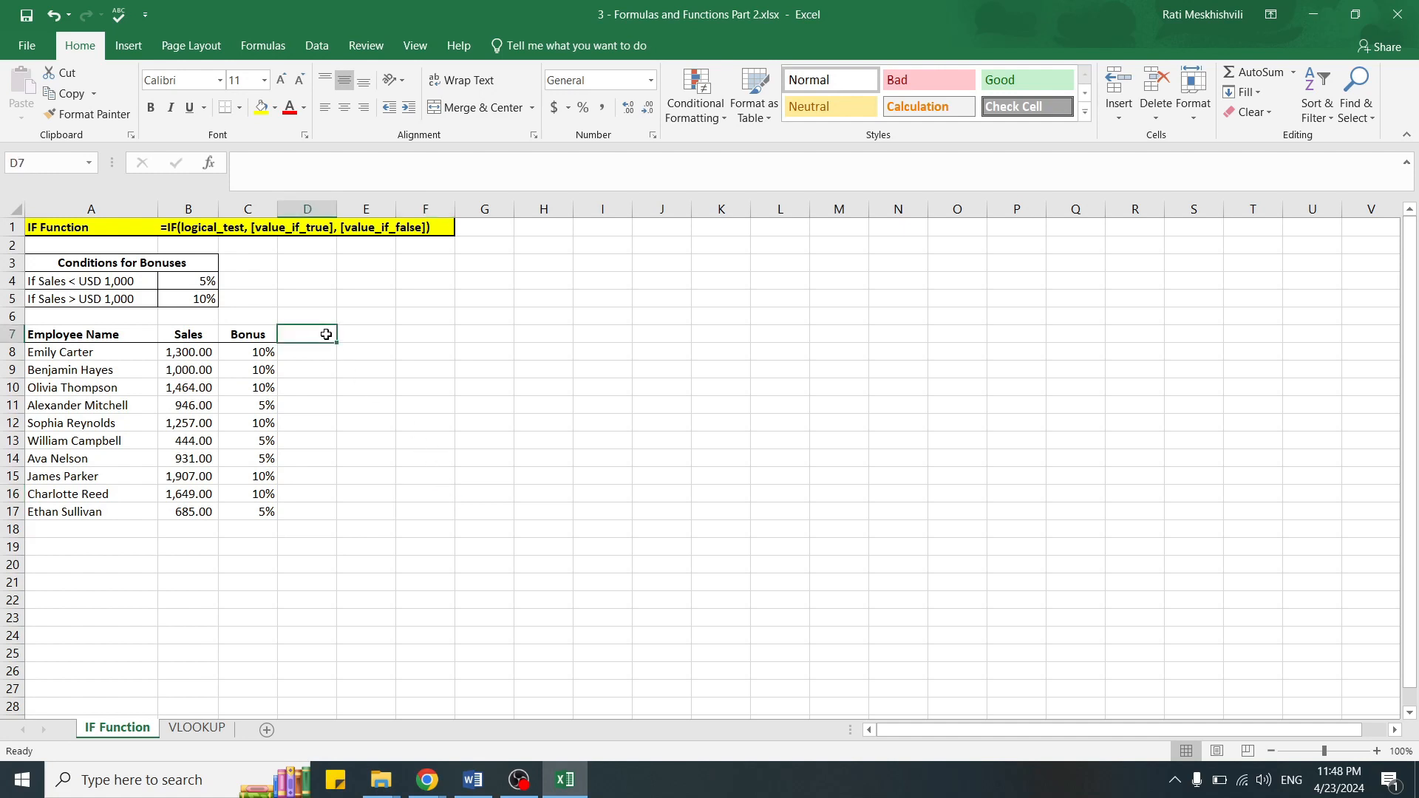
text(mE)
key(BackSpace)
key(BackSpace)
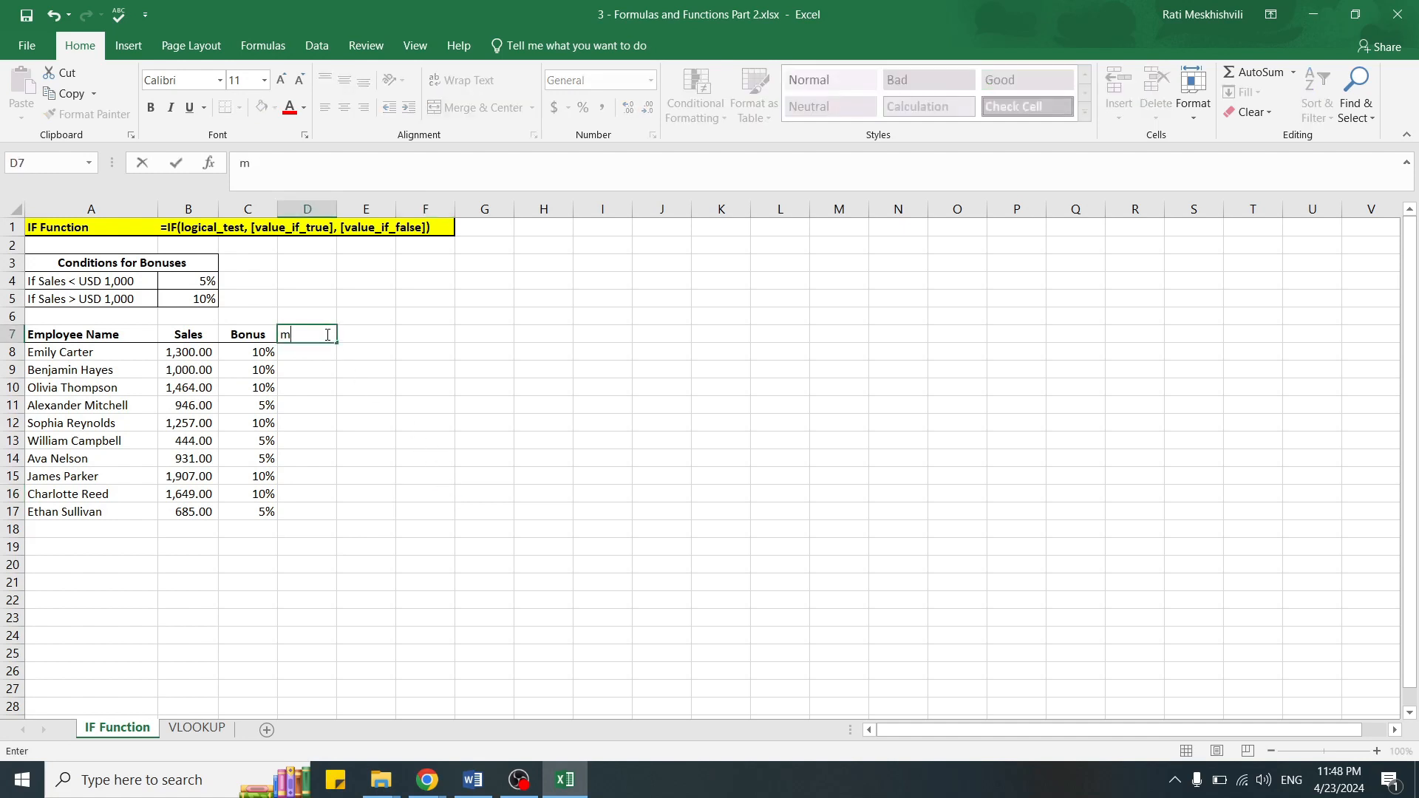
text(Method 2)
key(Return)
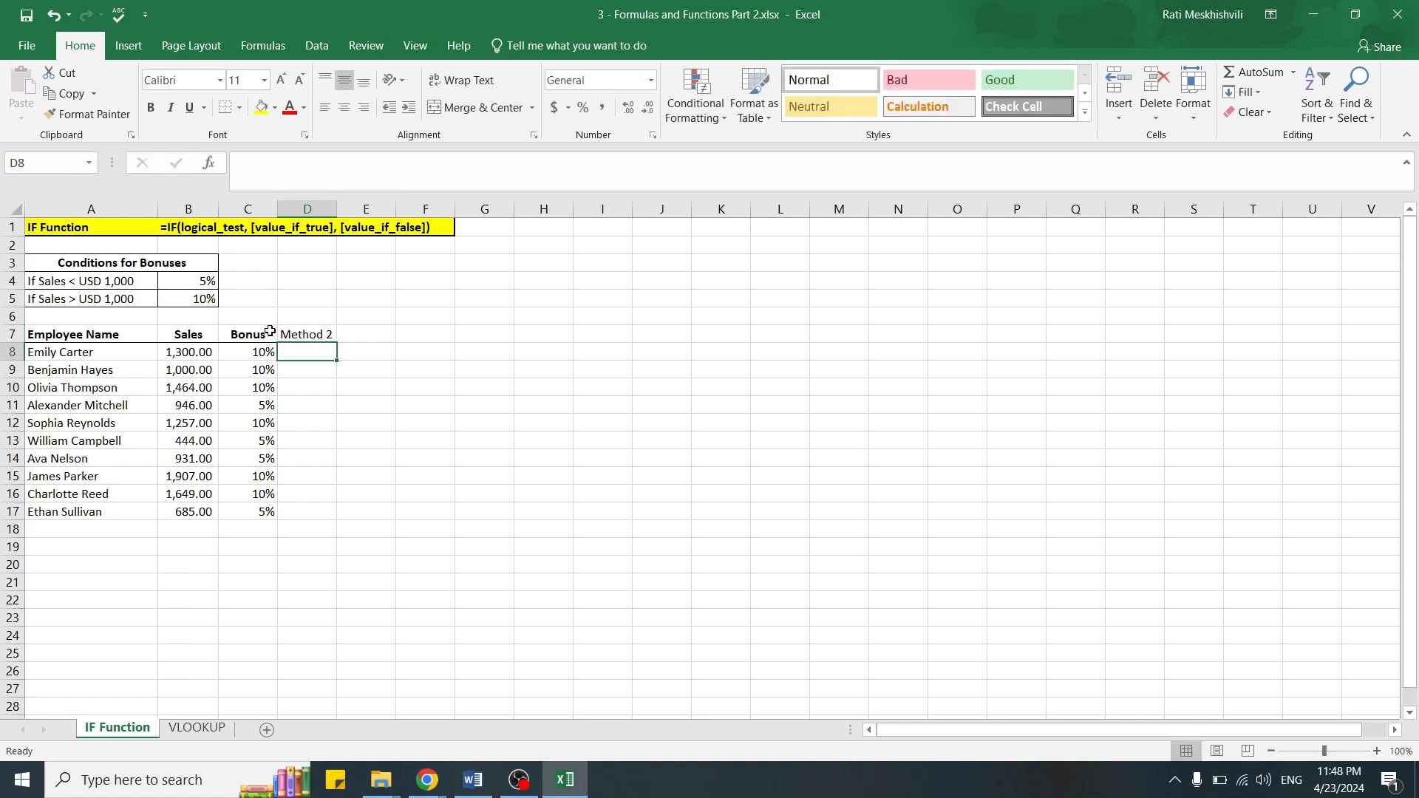
Step: Copy the Bonus header's formatting onto the Method 2 header in D7 with Format Painter
click(269, 331)
click(103, 111)
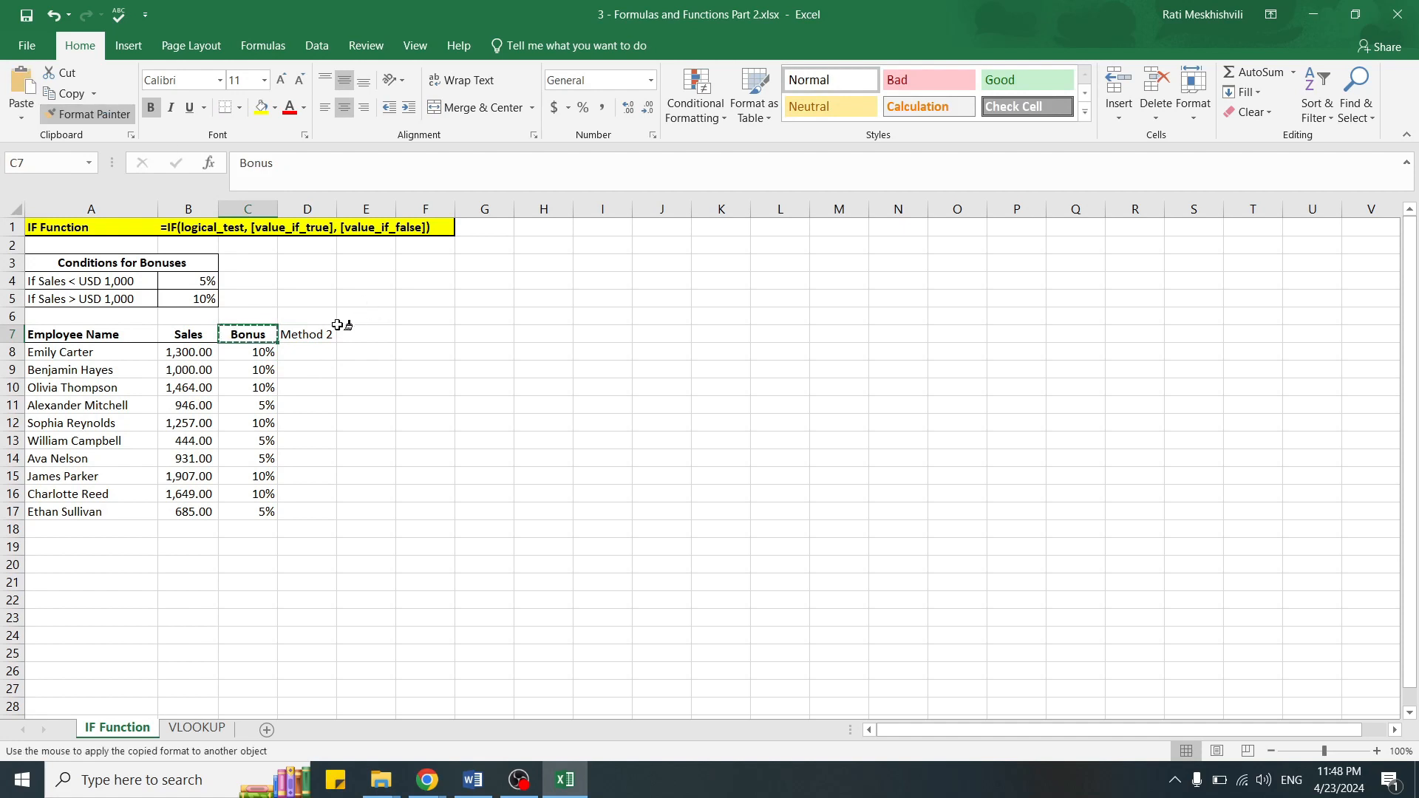
click(318, 334)
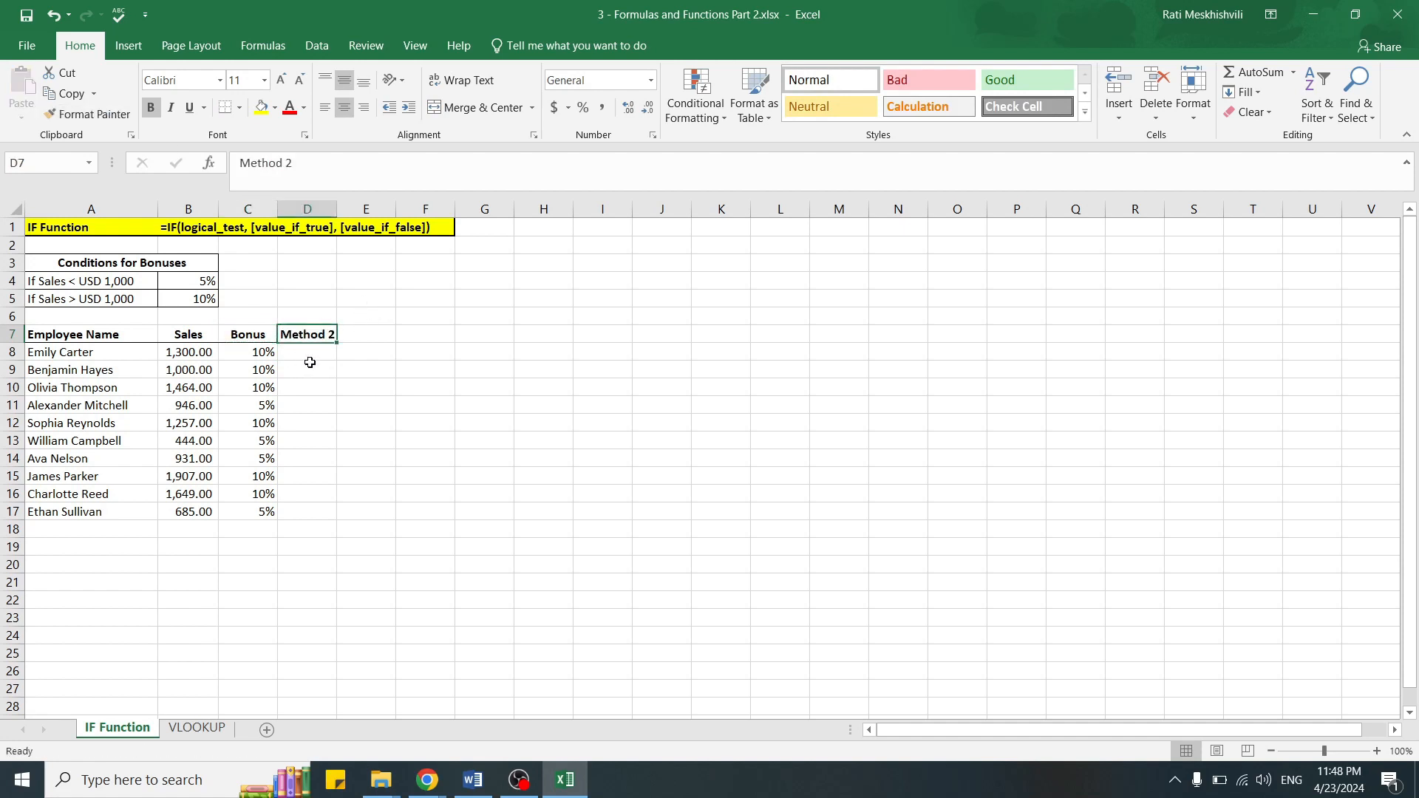
Step: Review the two bonus conditions in A4:B5 and format the Method 2 cells D8:D17 as percentages
drag(116, 283, 172, 283)
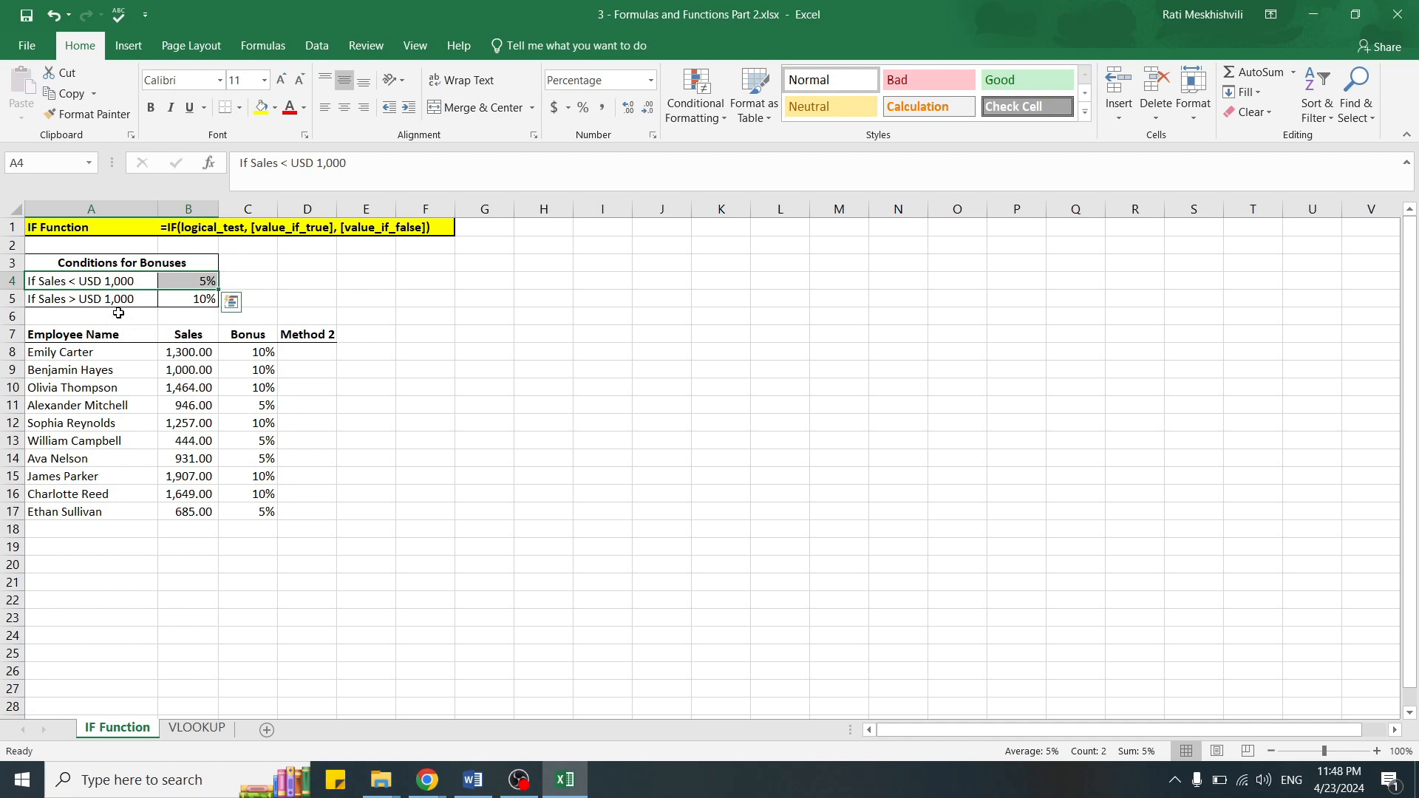
drag(110, 301, 195, 302)
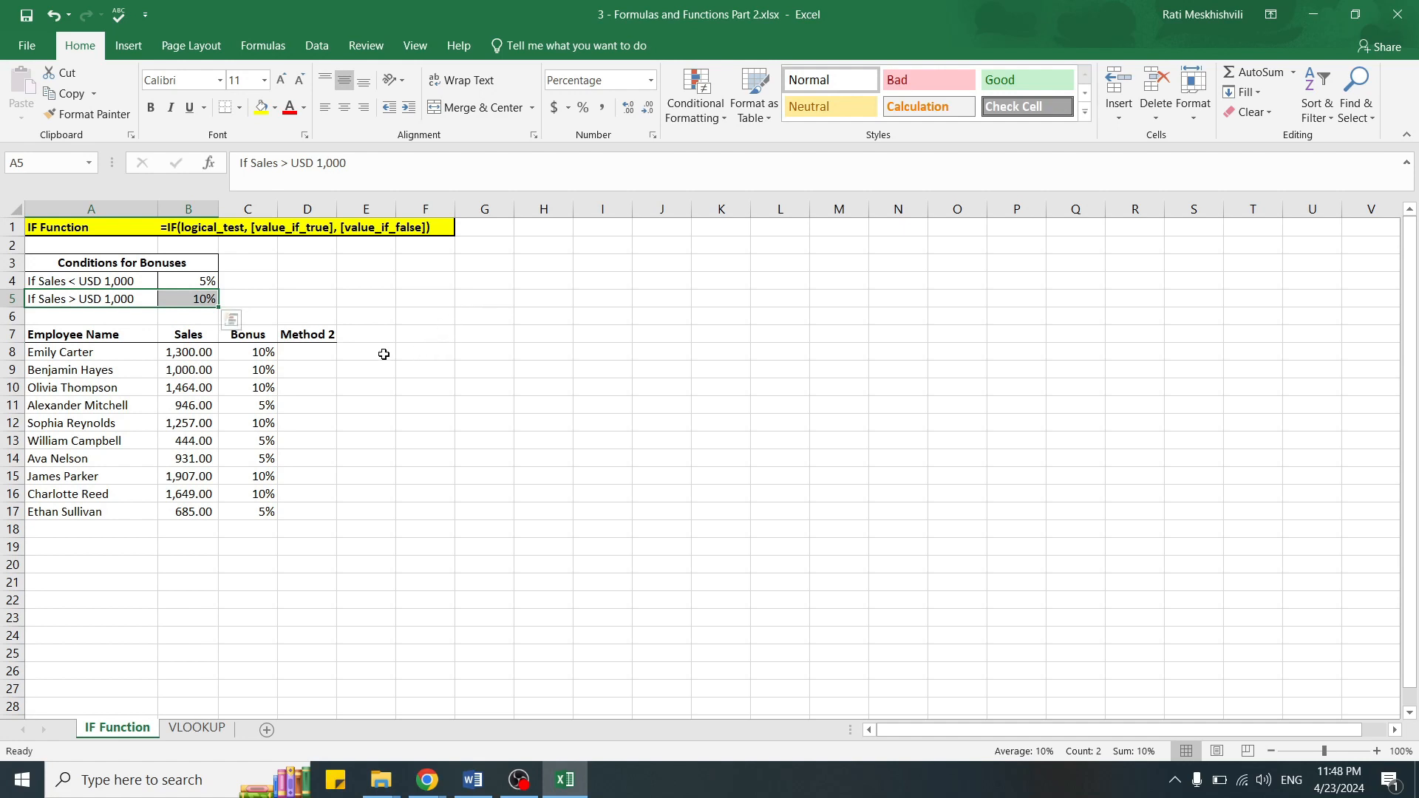
click(316, 353)
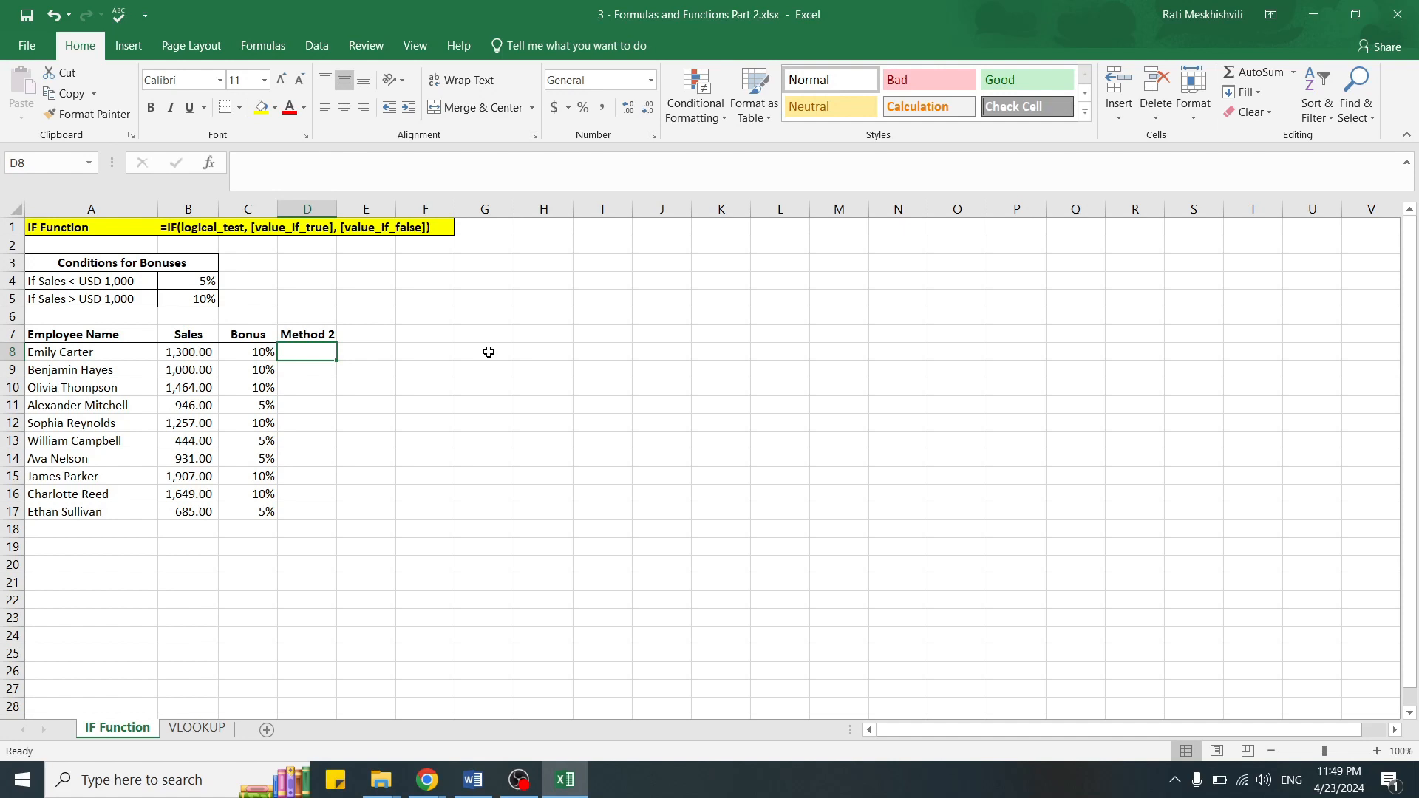
drag(310, 351, 317, 510)
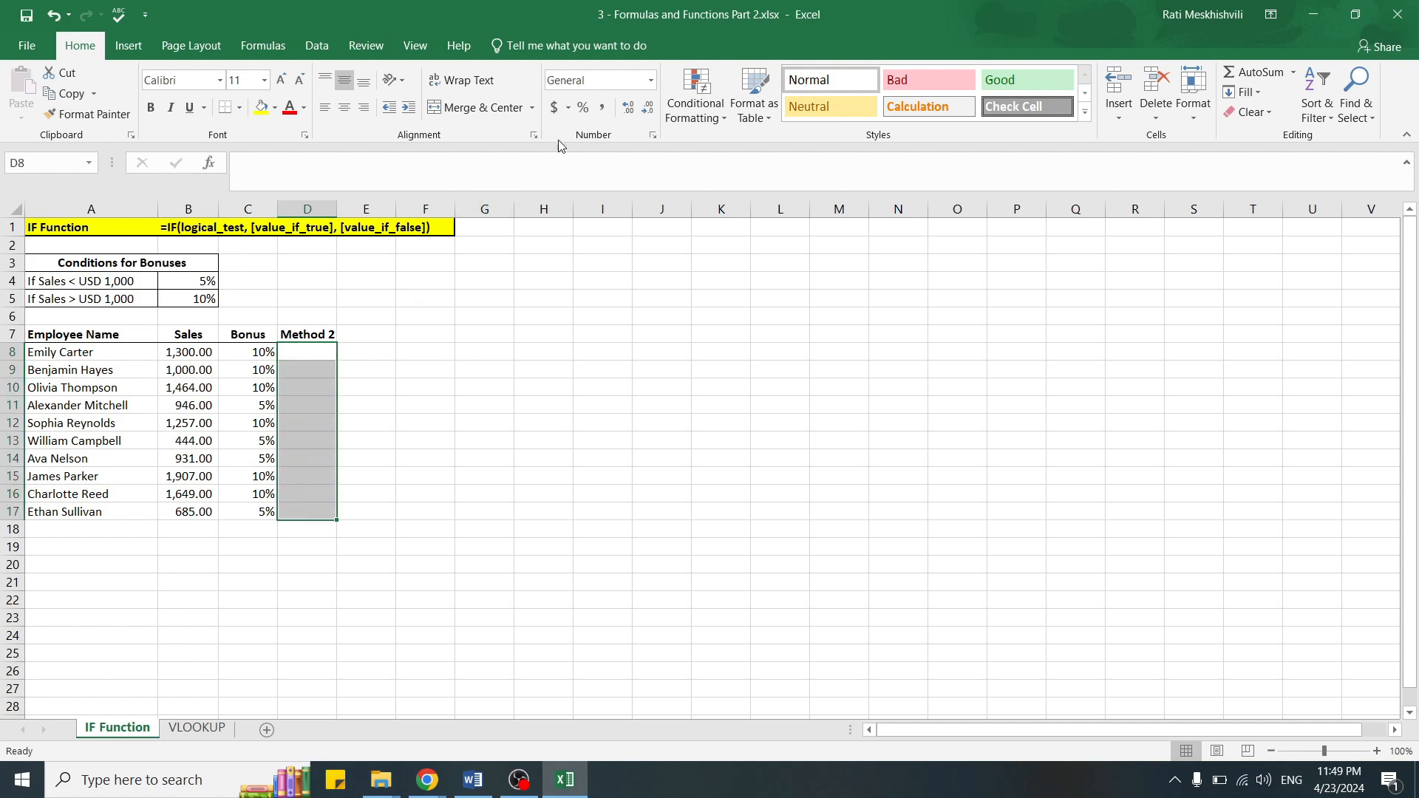
click(583, 110)
click(427, 351)
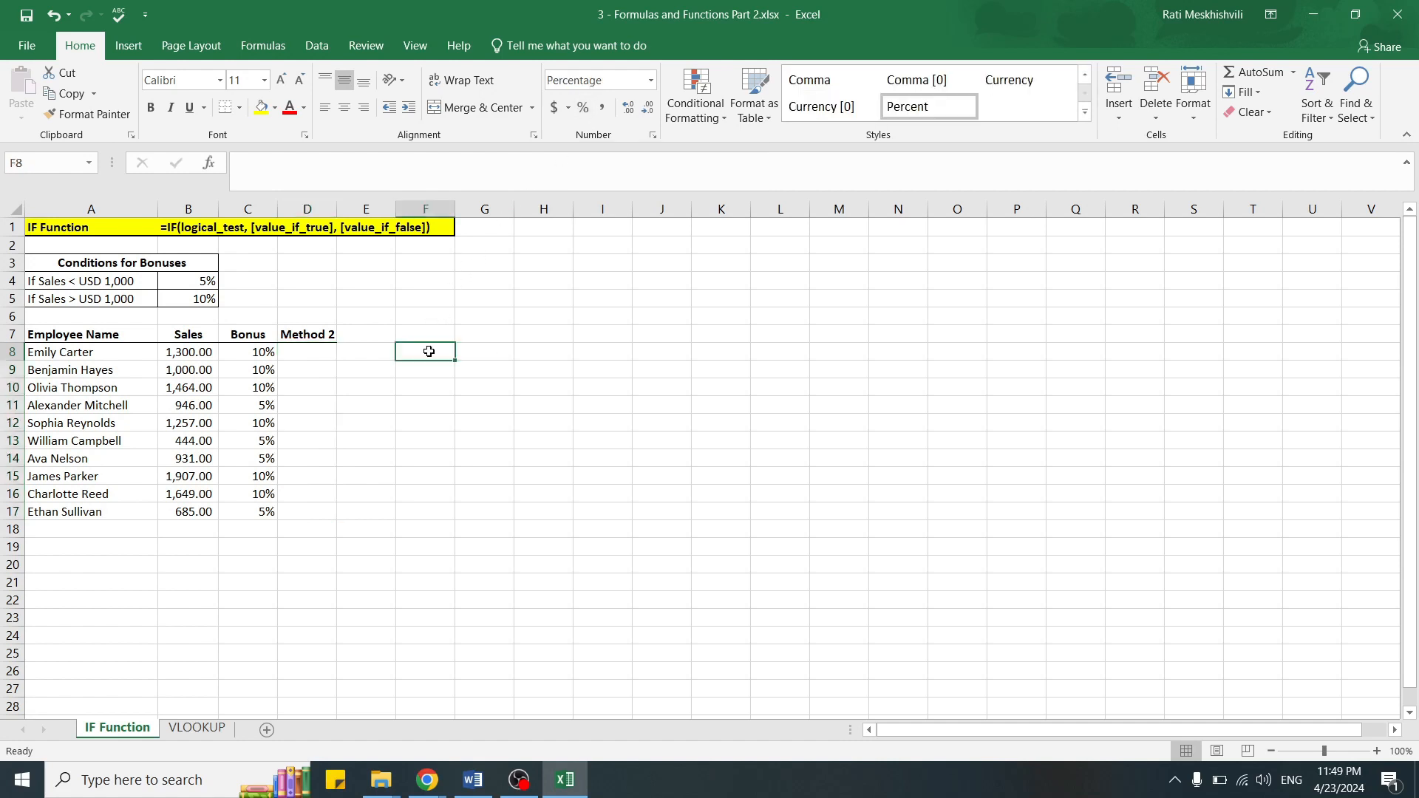
Step: Enter the reversed-condition formula =IF(B8>999,10%,5%) in Method 2 cell D8
click(309, 354)
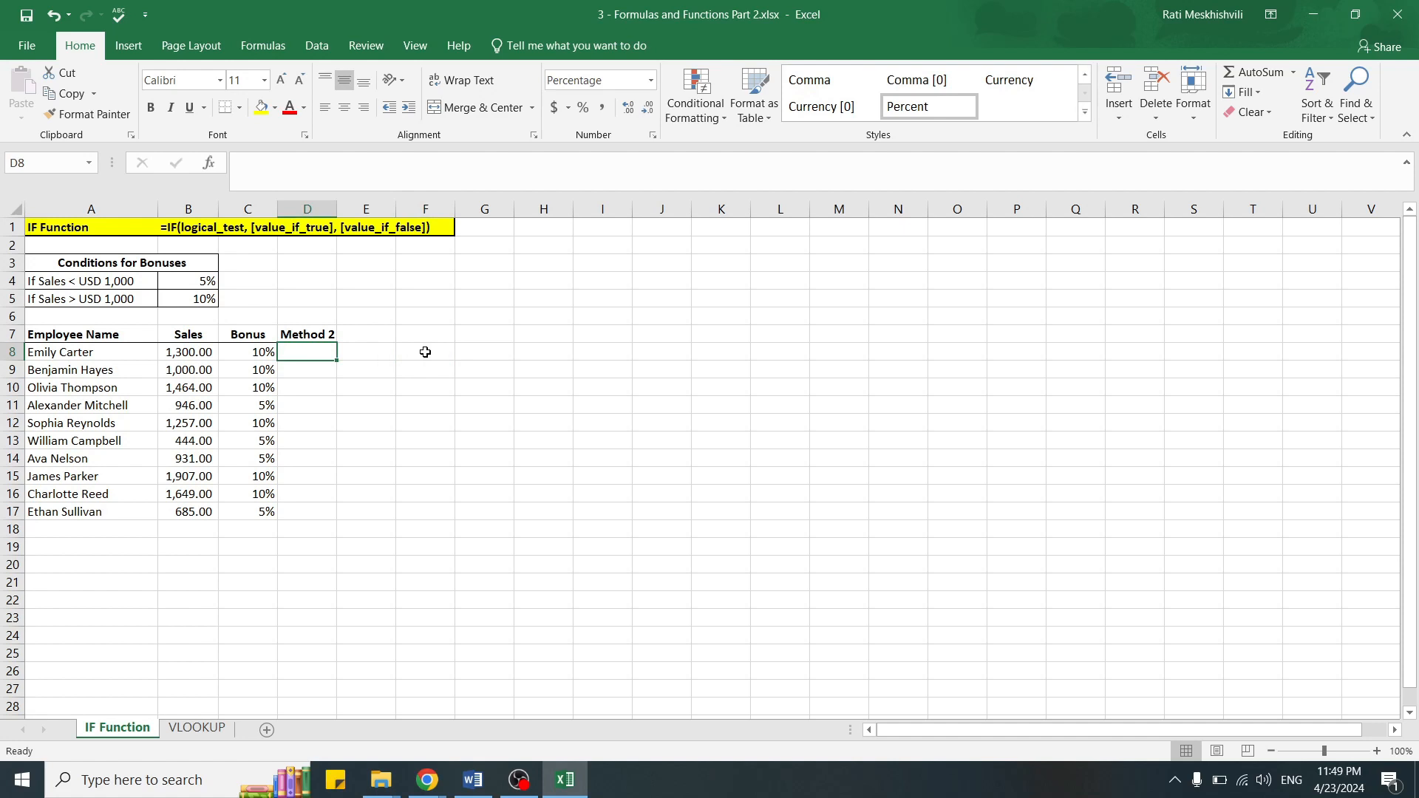
text(=)
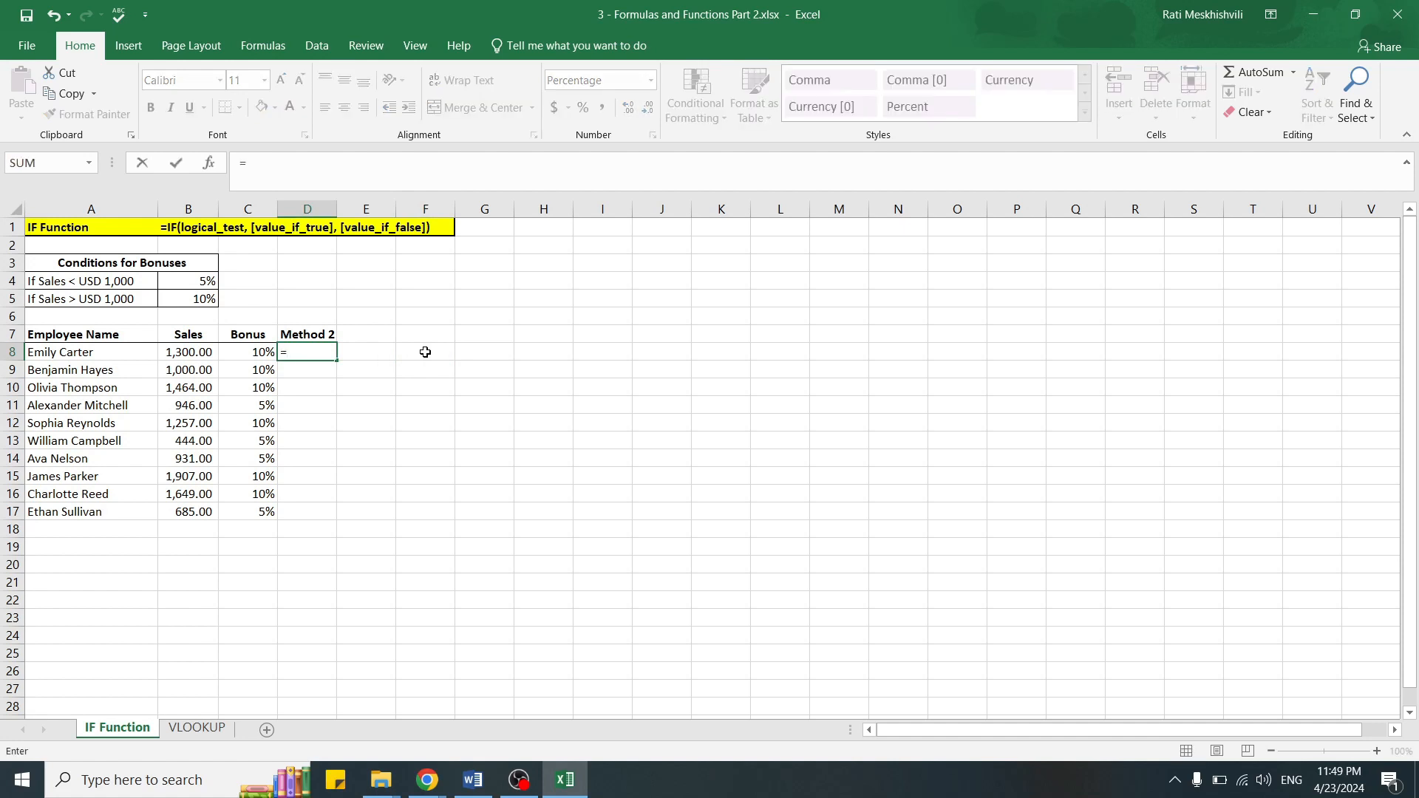
text(if)
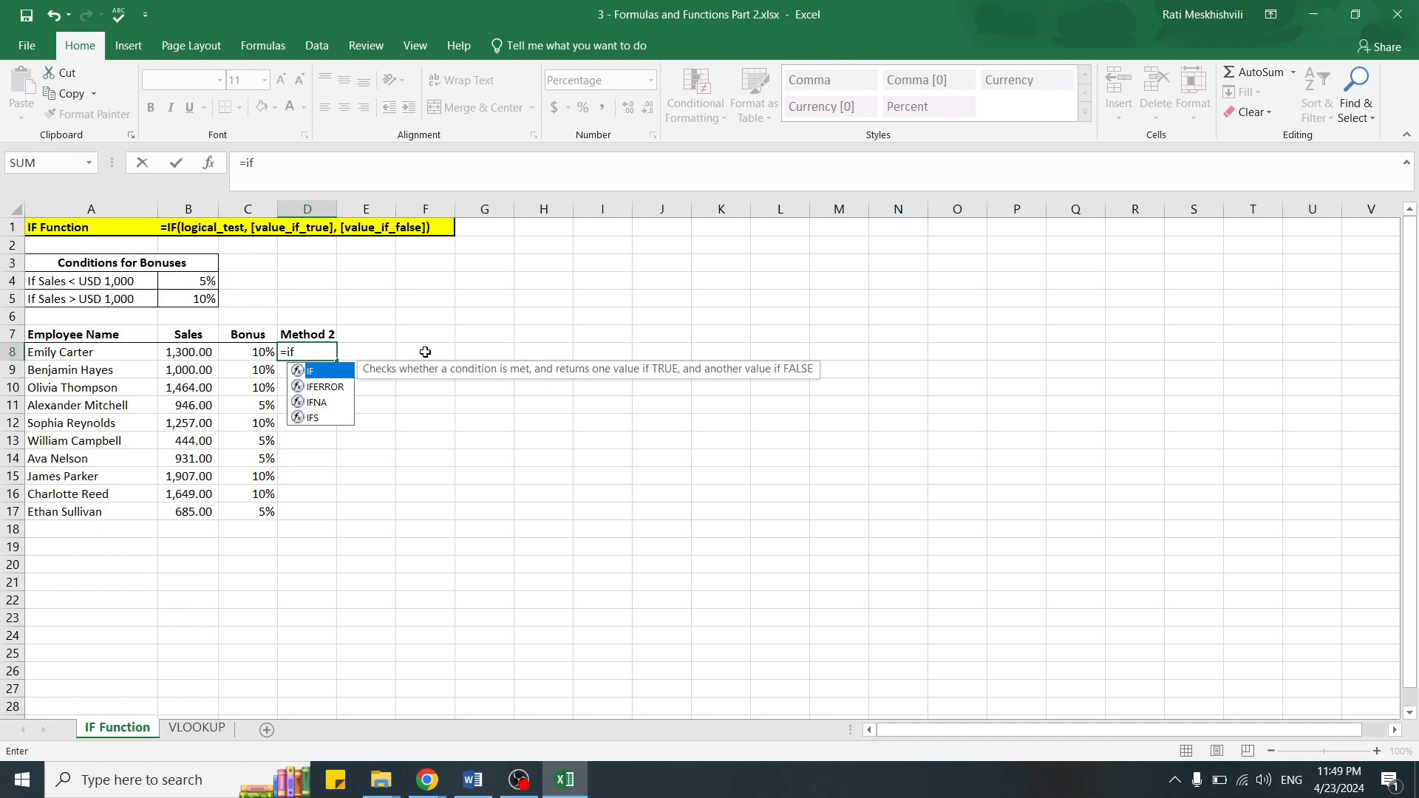
key(Tab)
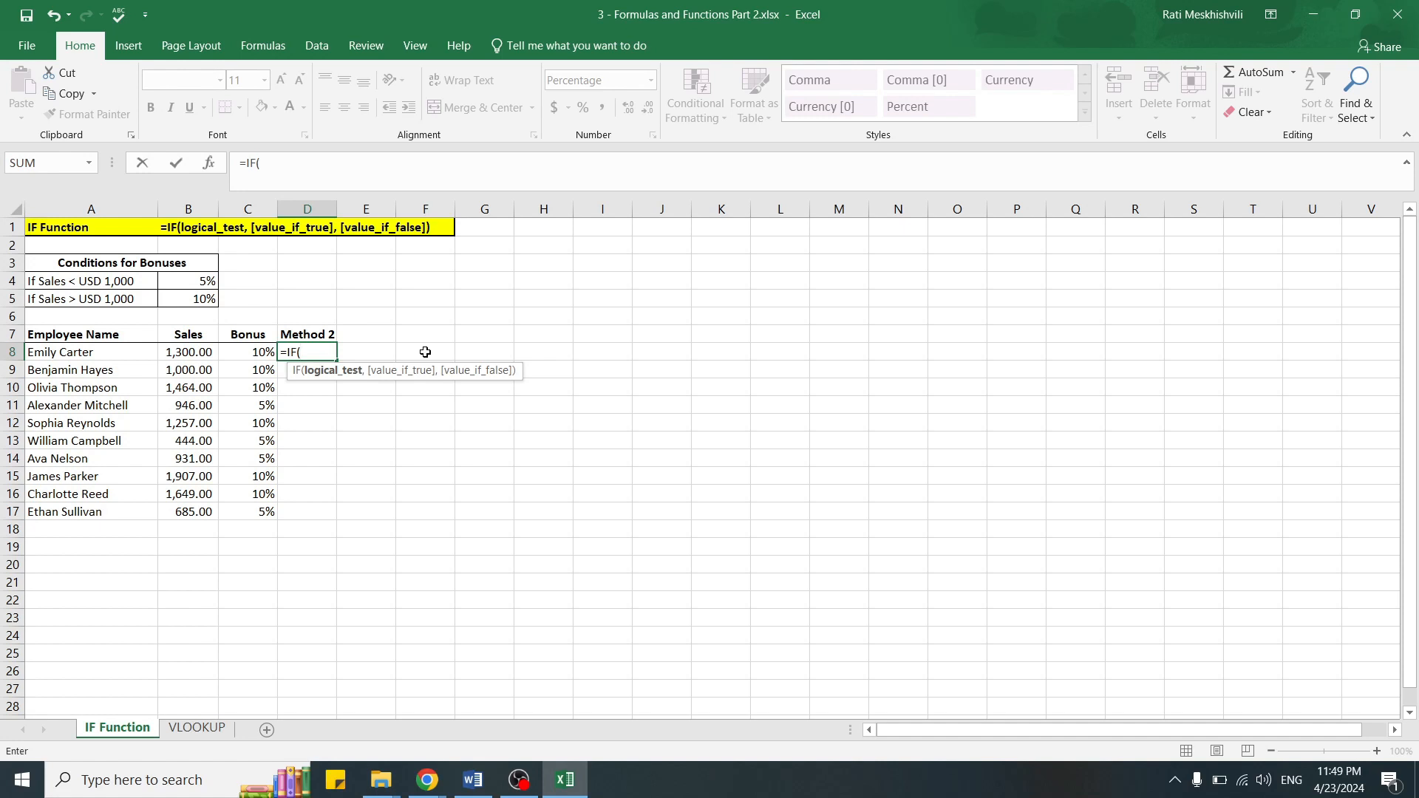
click(205, 350)
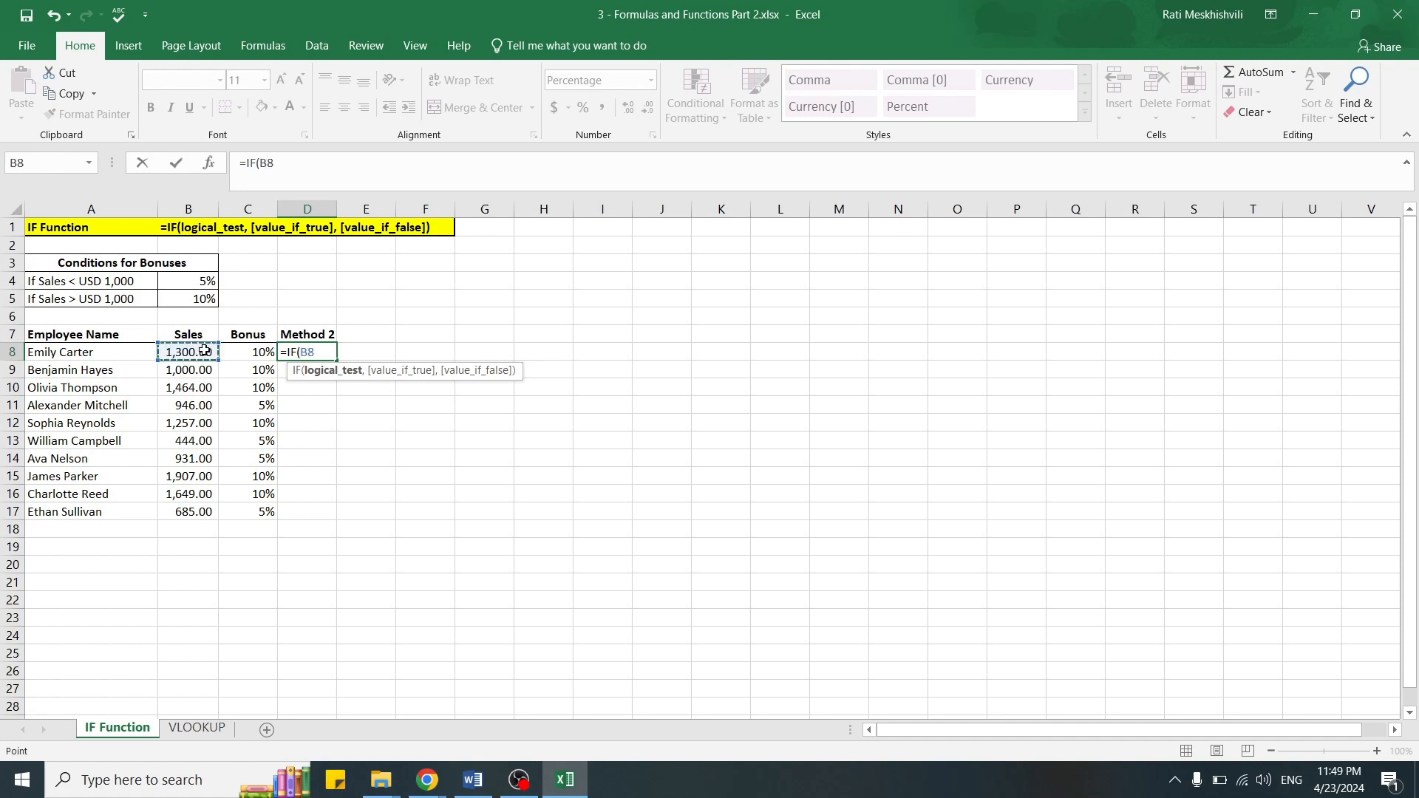
text(>999,)
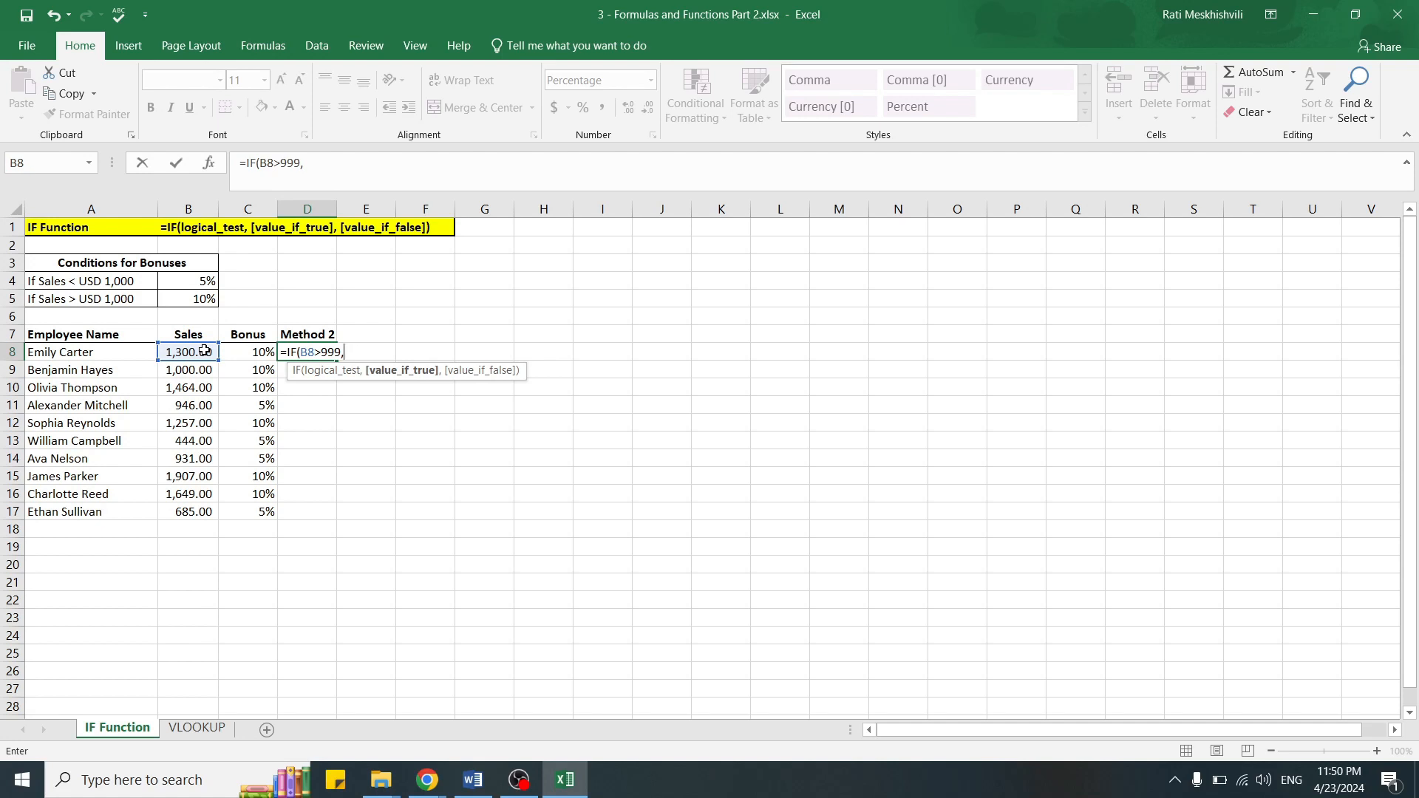
text(10%,)
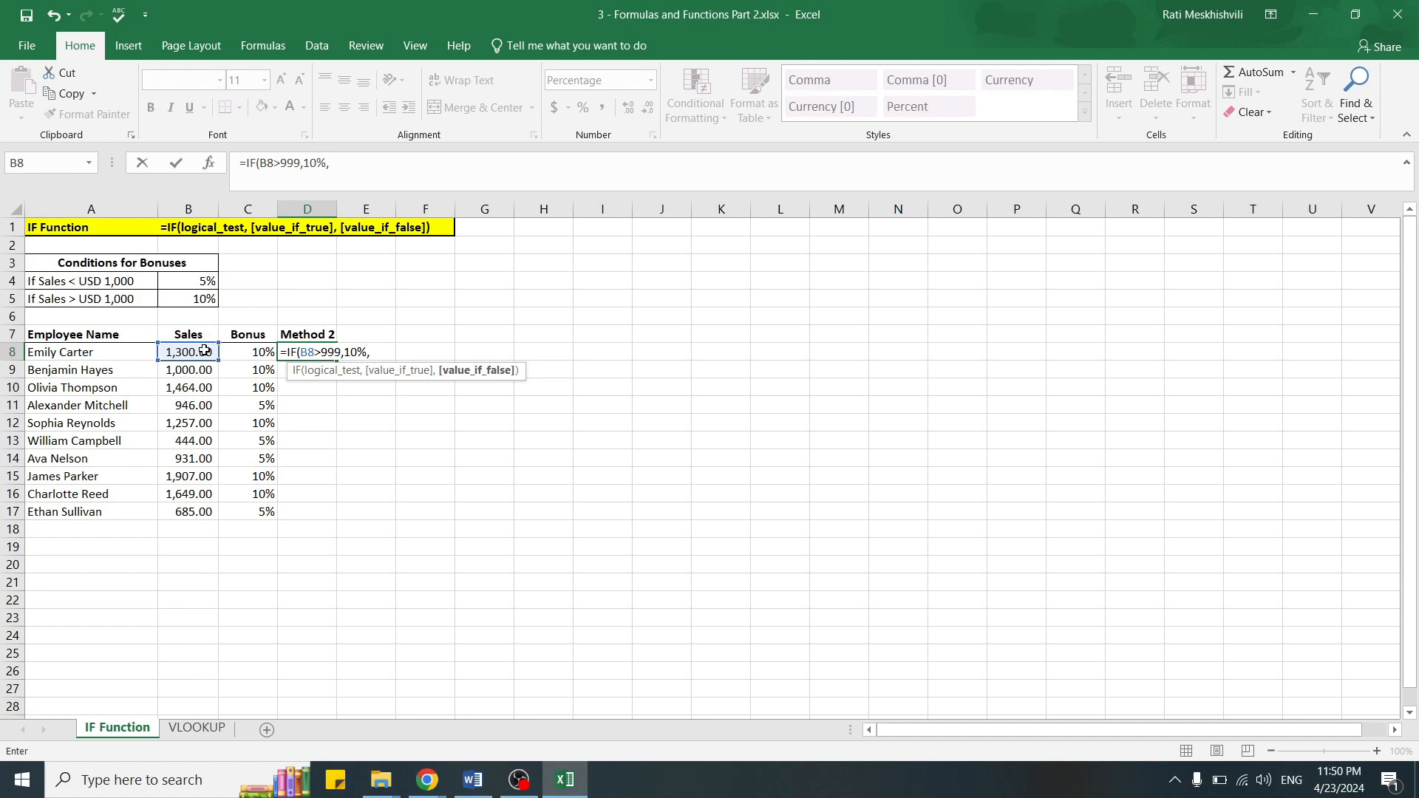
text(5%))
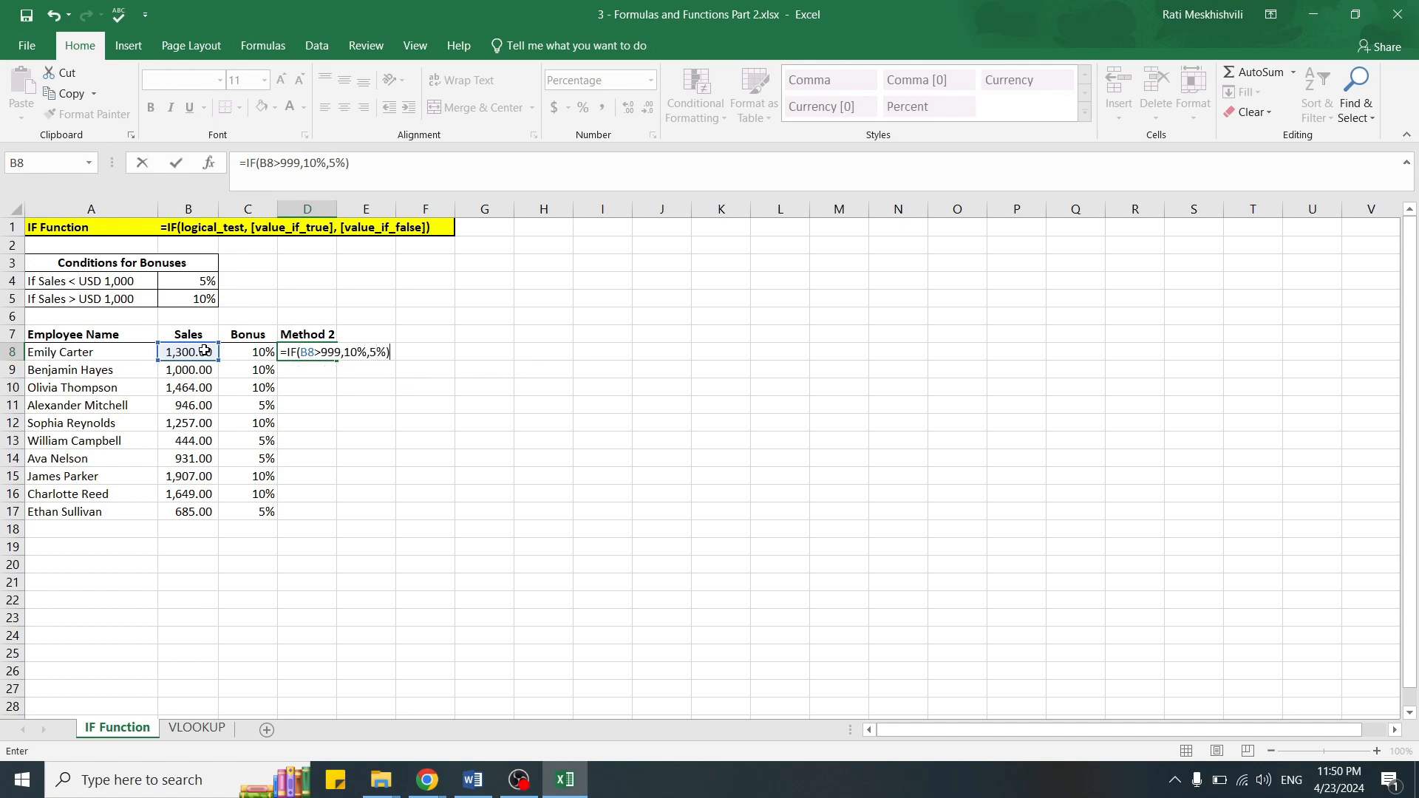
key(Return)
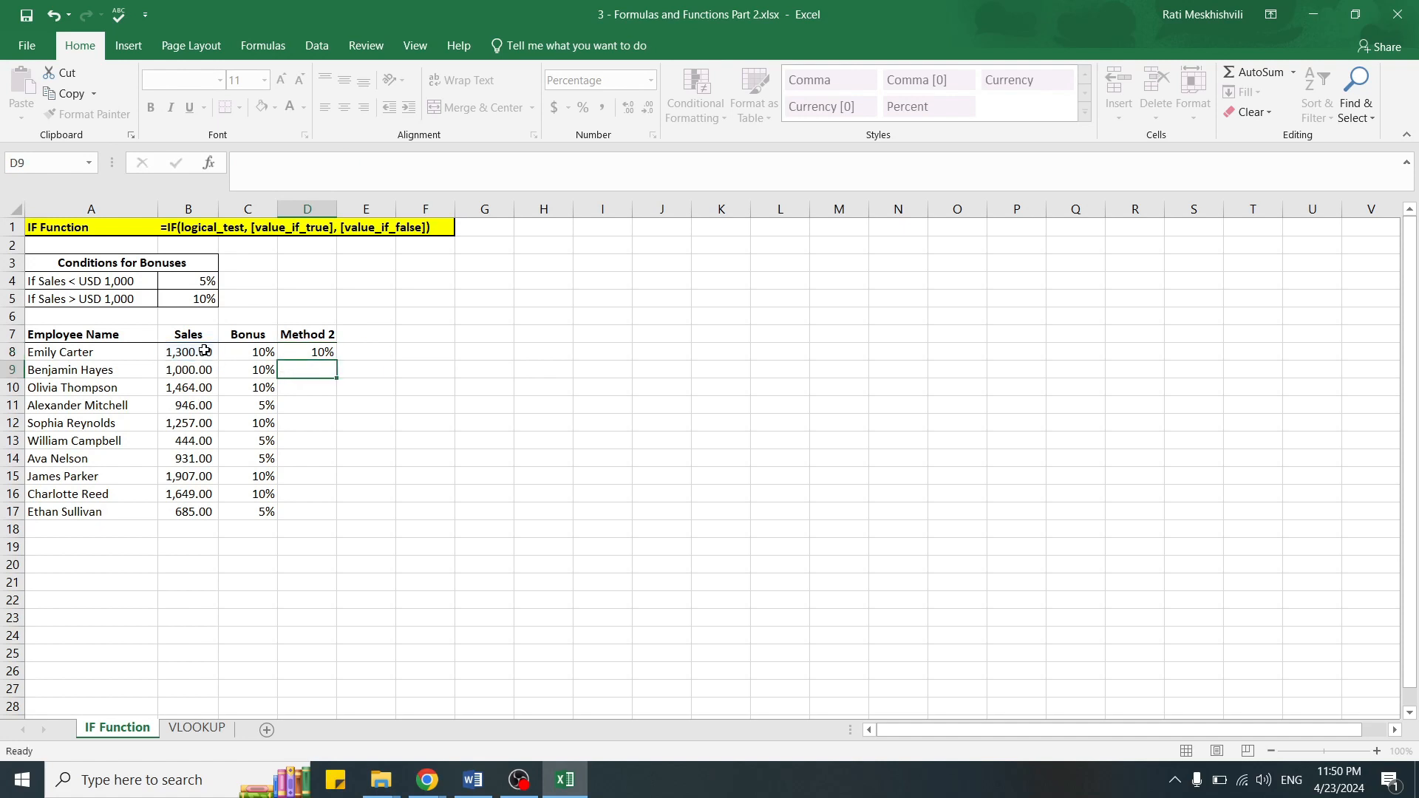
click(433, 355)
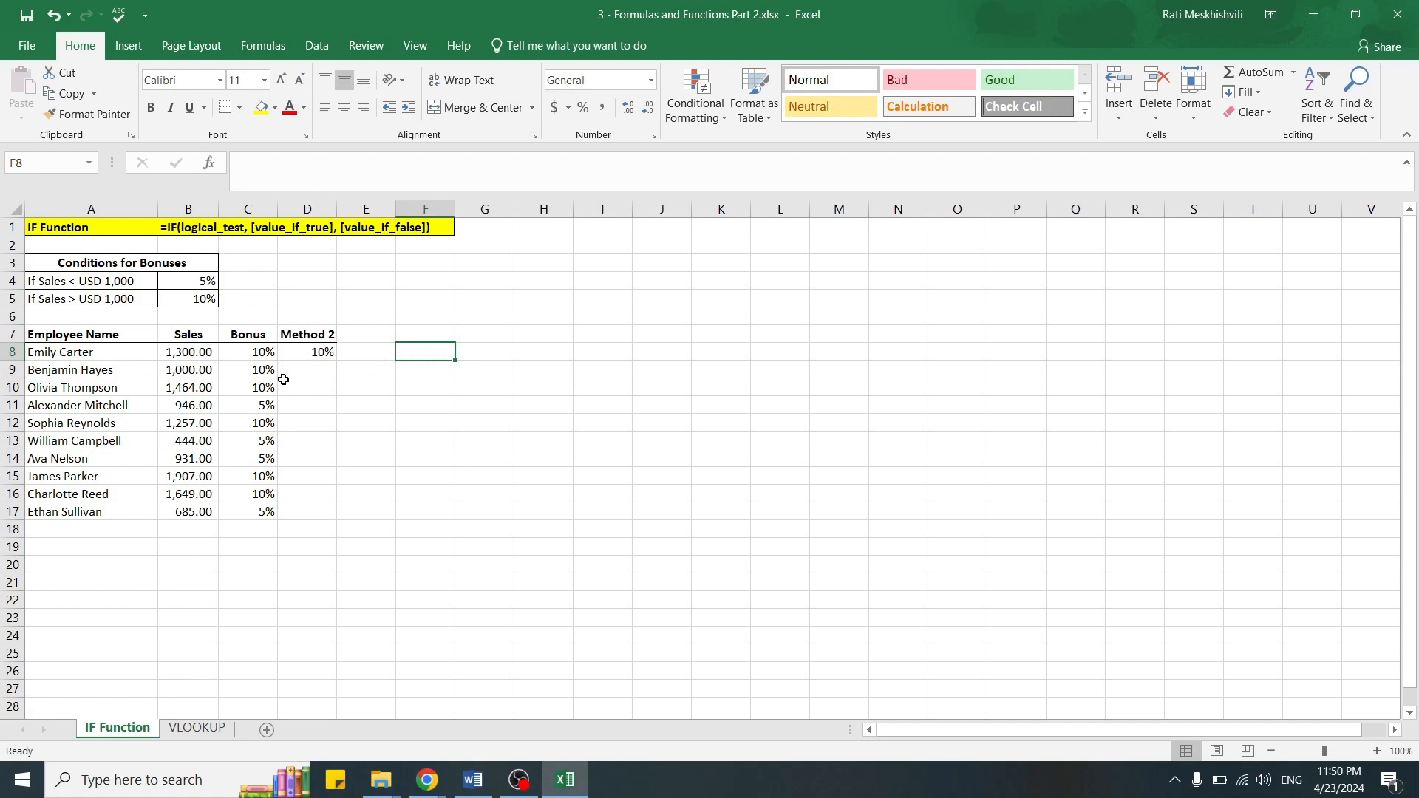
Step: Fill the Method 2 formula from D8 down through D17
click(292, 352)
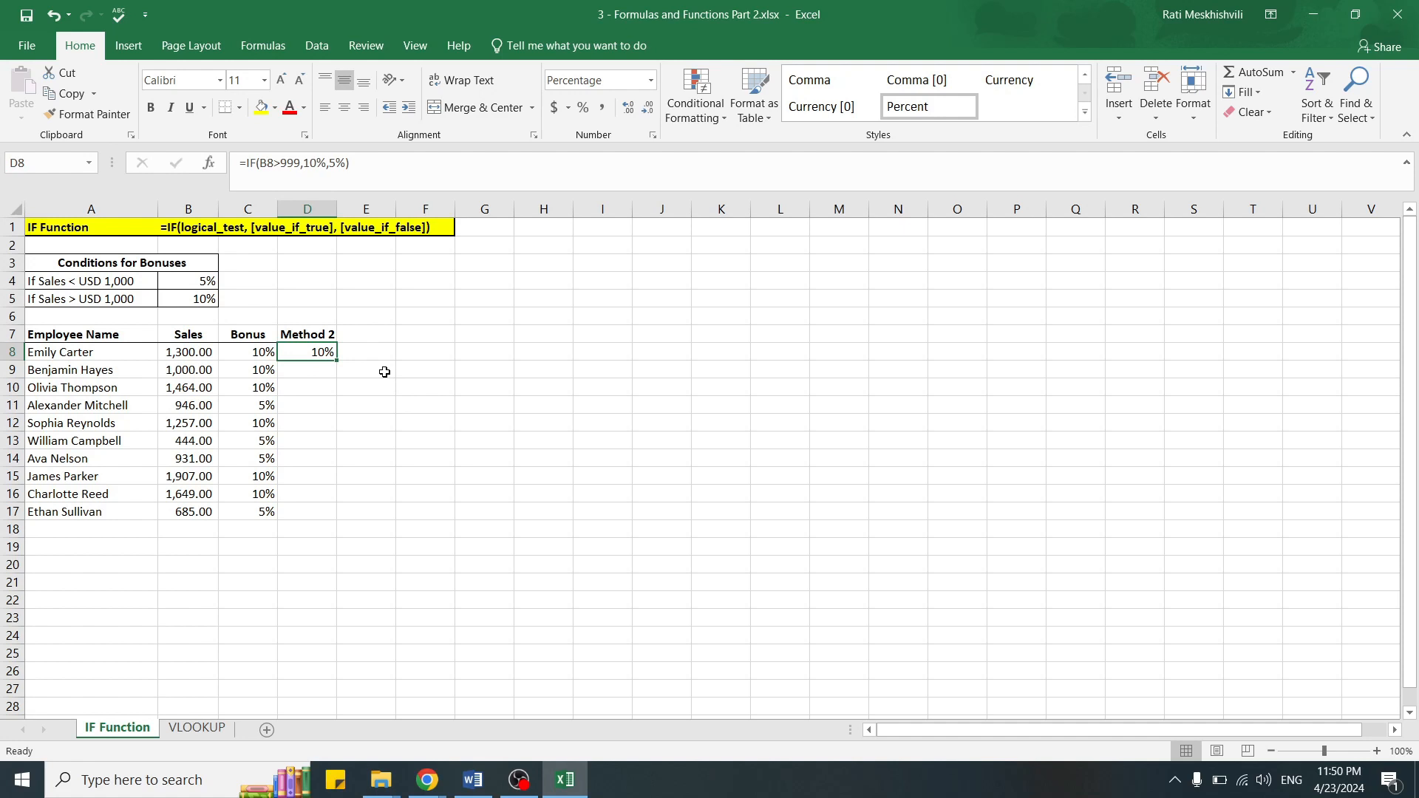
double_click(337, 362)
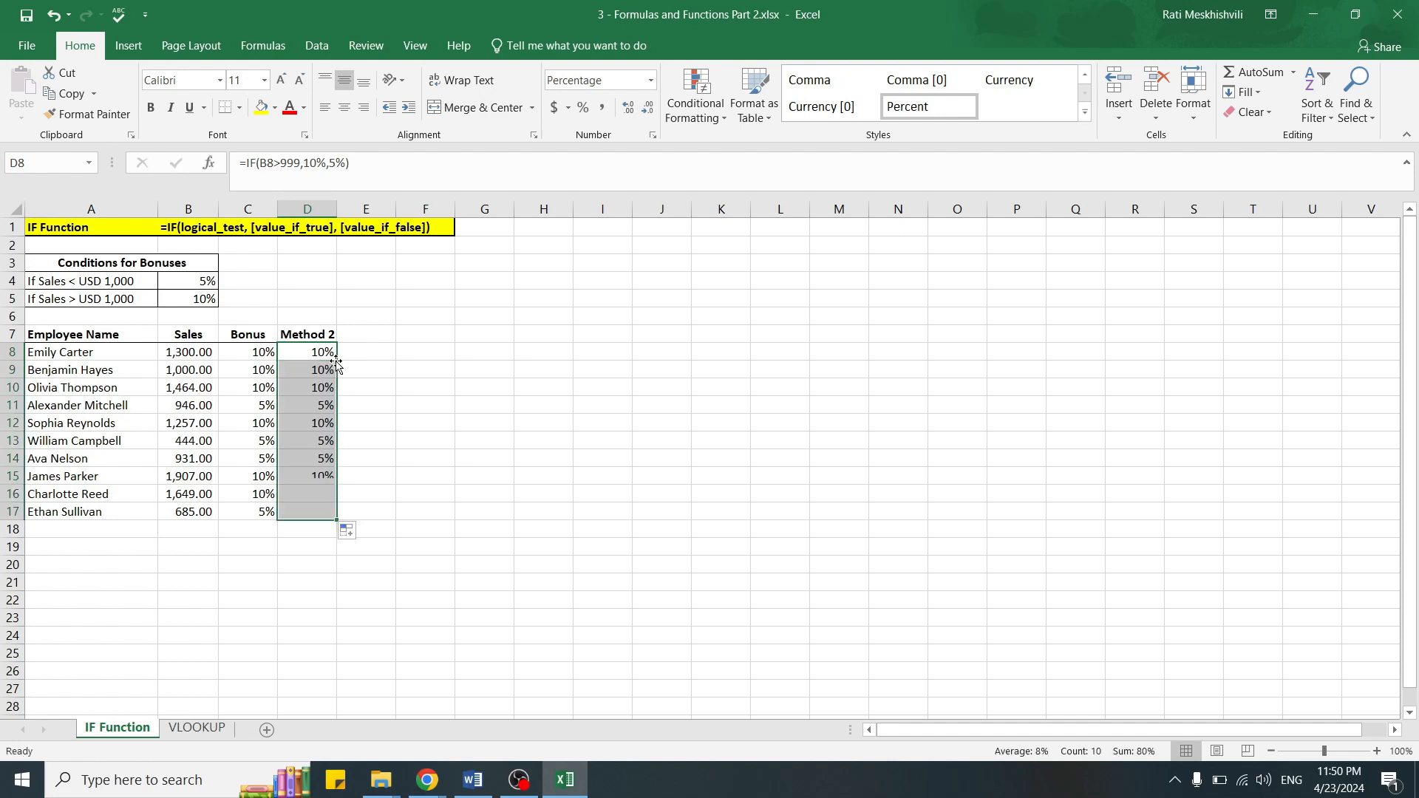
click(426, 355)
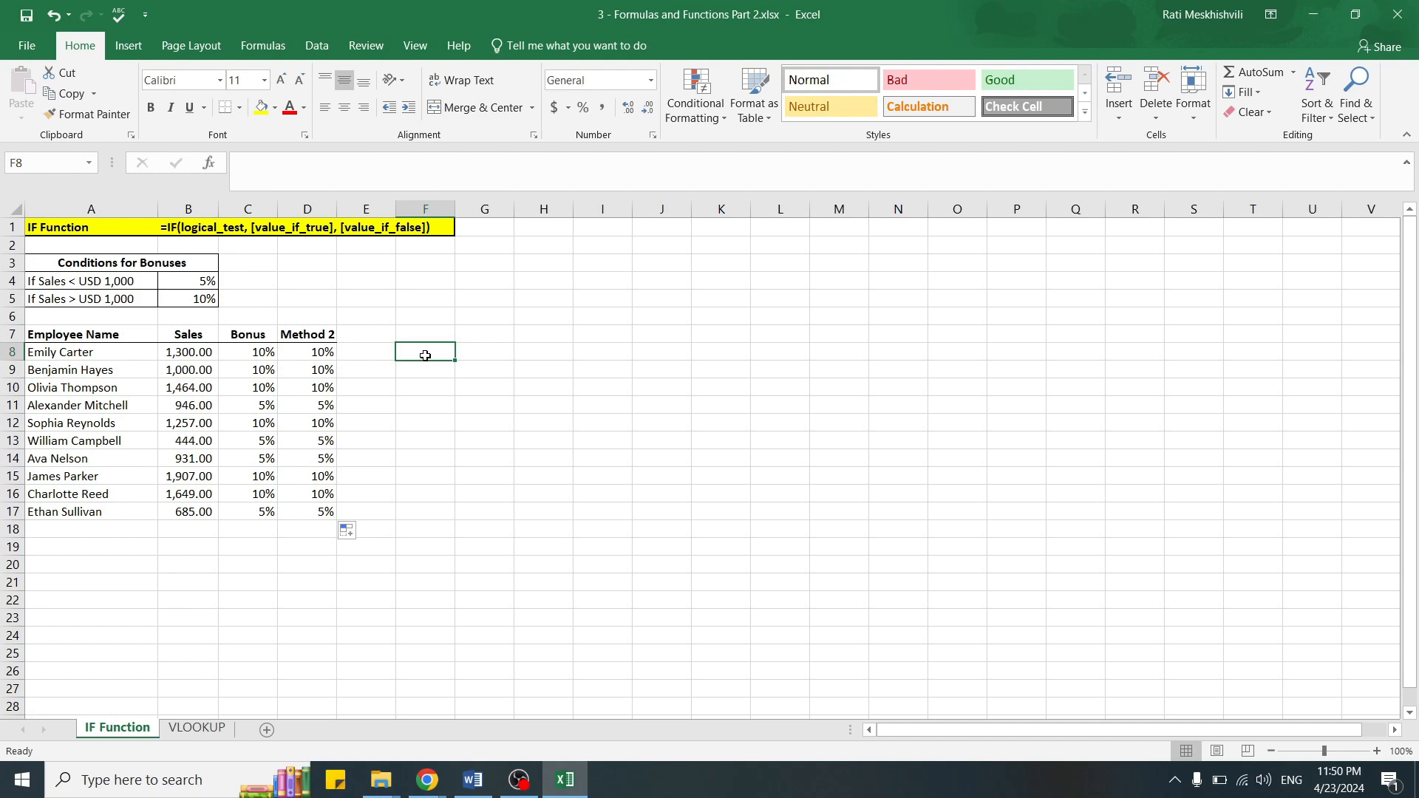
click(250, 529)
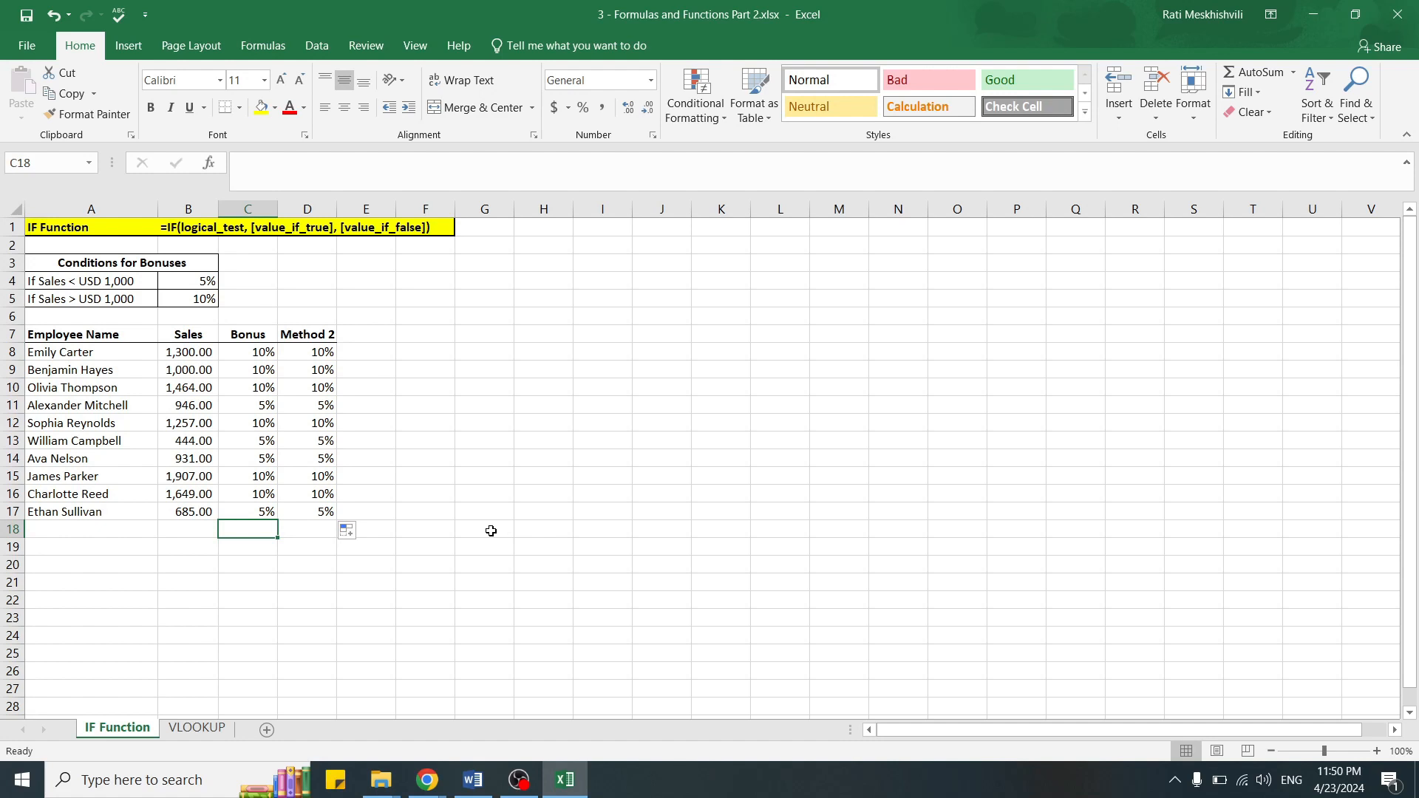
Step: Enter the formula =C8=D8 in E8 to compare the two bonus methods
click(370, 352)
text(=)
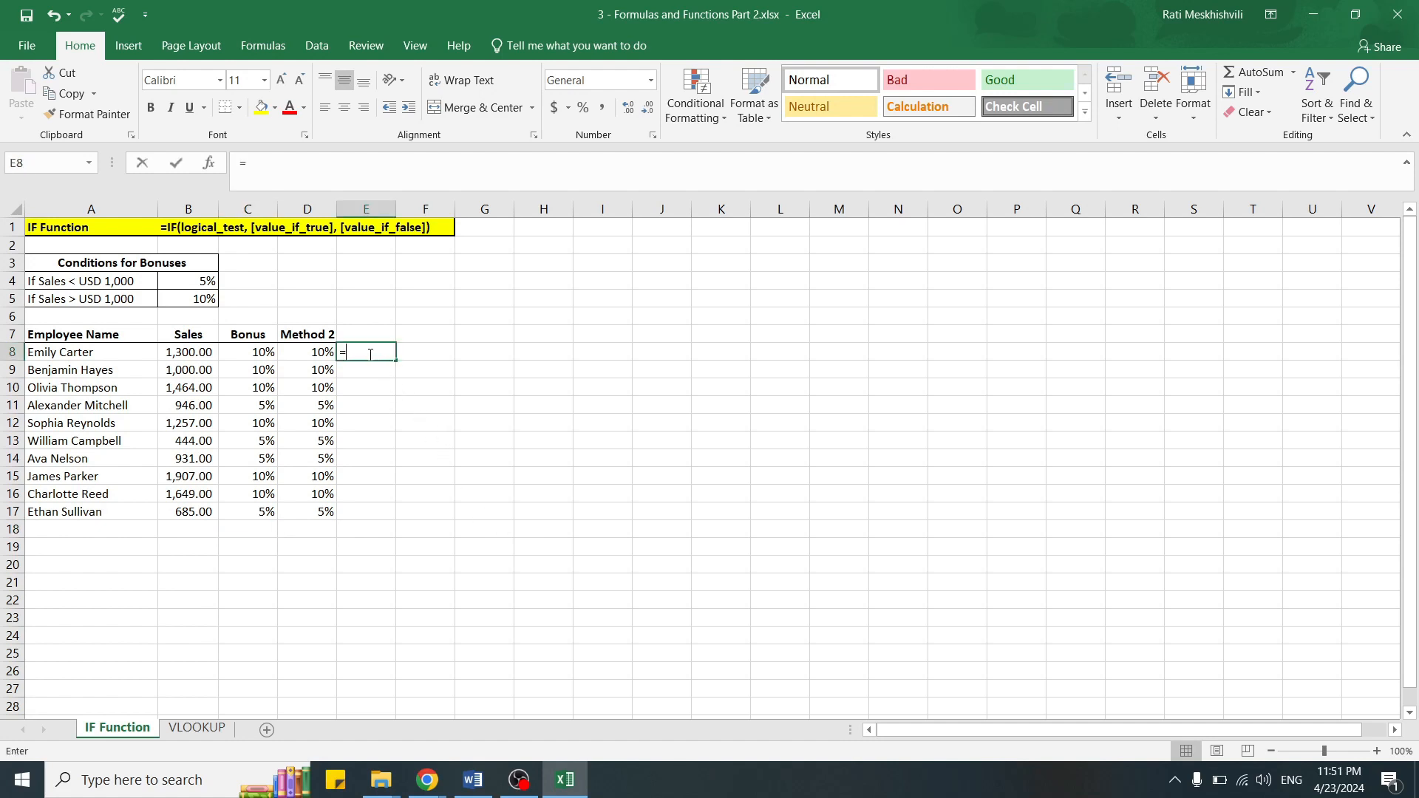
click(258, 350)
text(=)
click(309, 348)
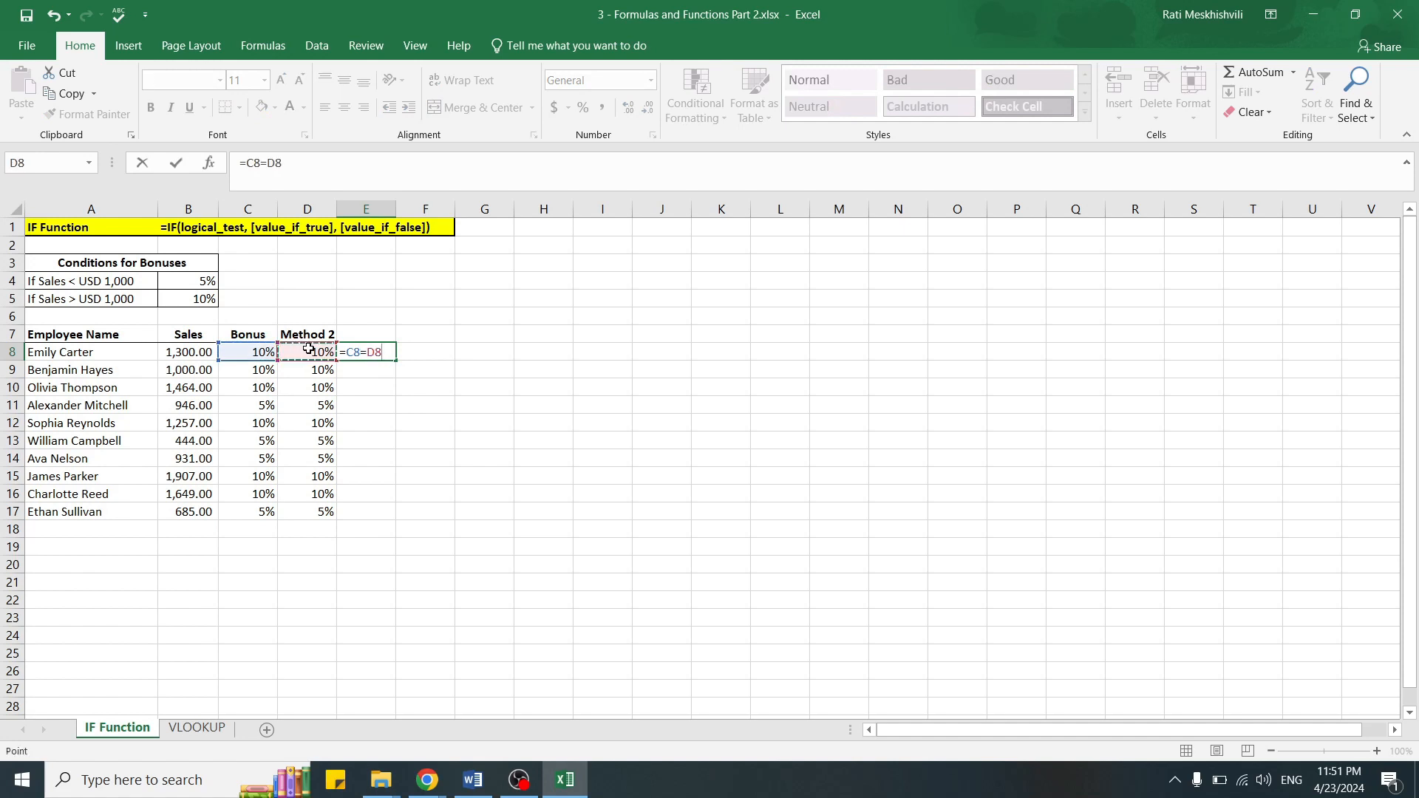
key(Return)
Step: Fill the comparison formula from E8 down through E17 to check every employee
click(382, 354)
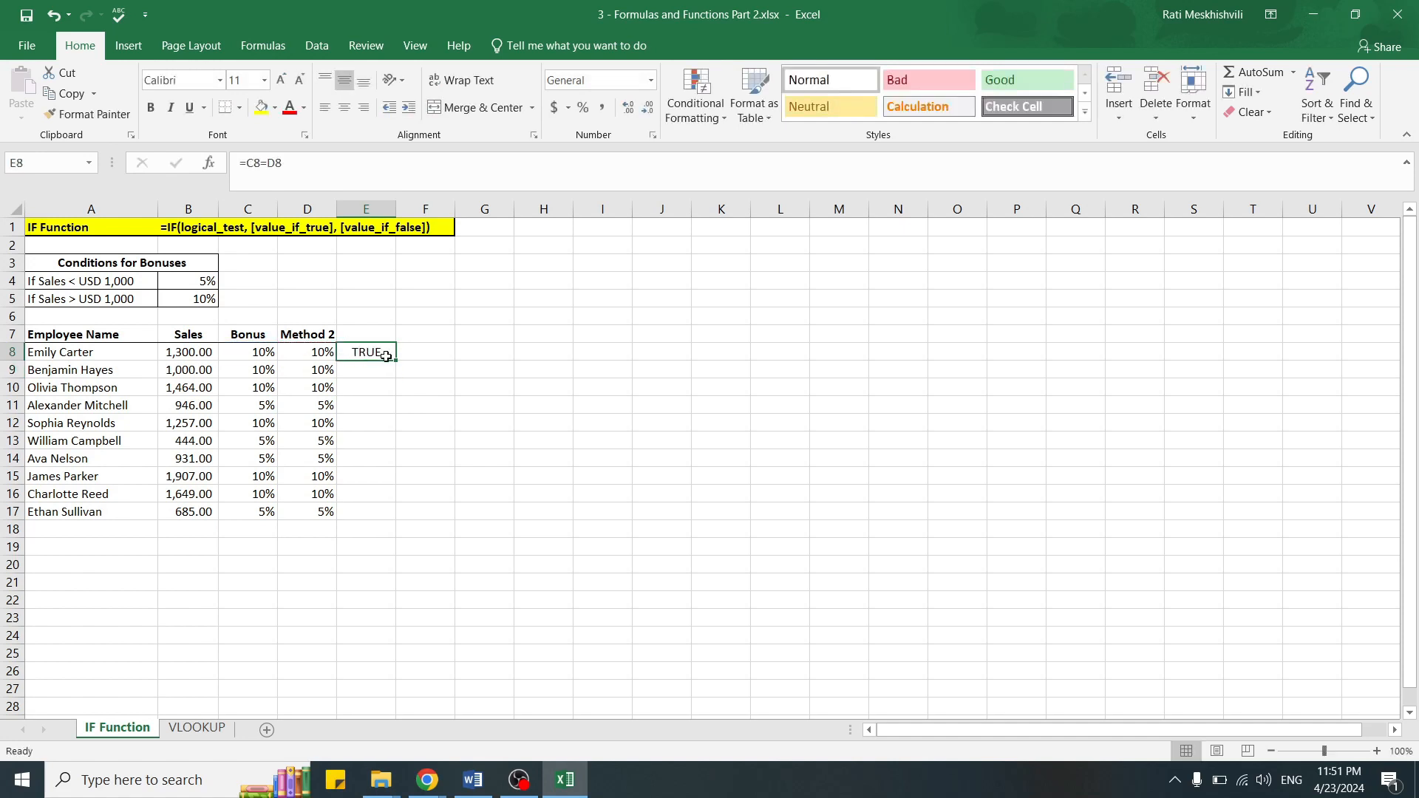
double_click(395, 357)
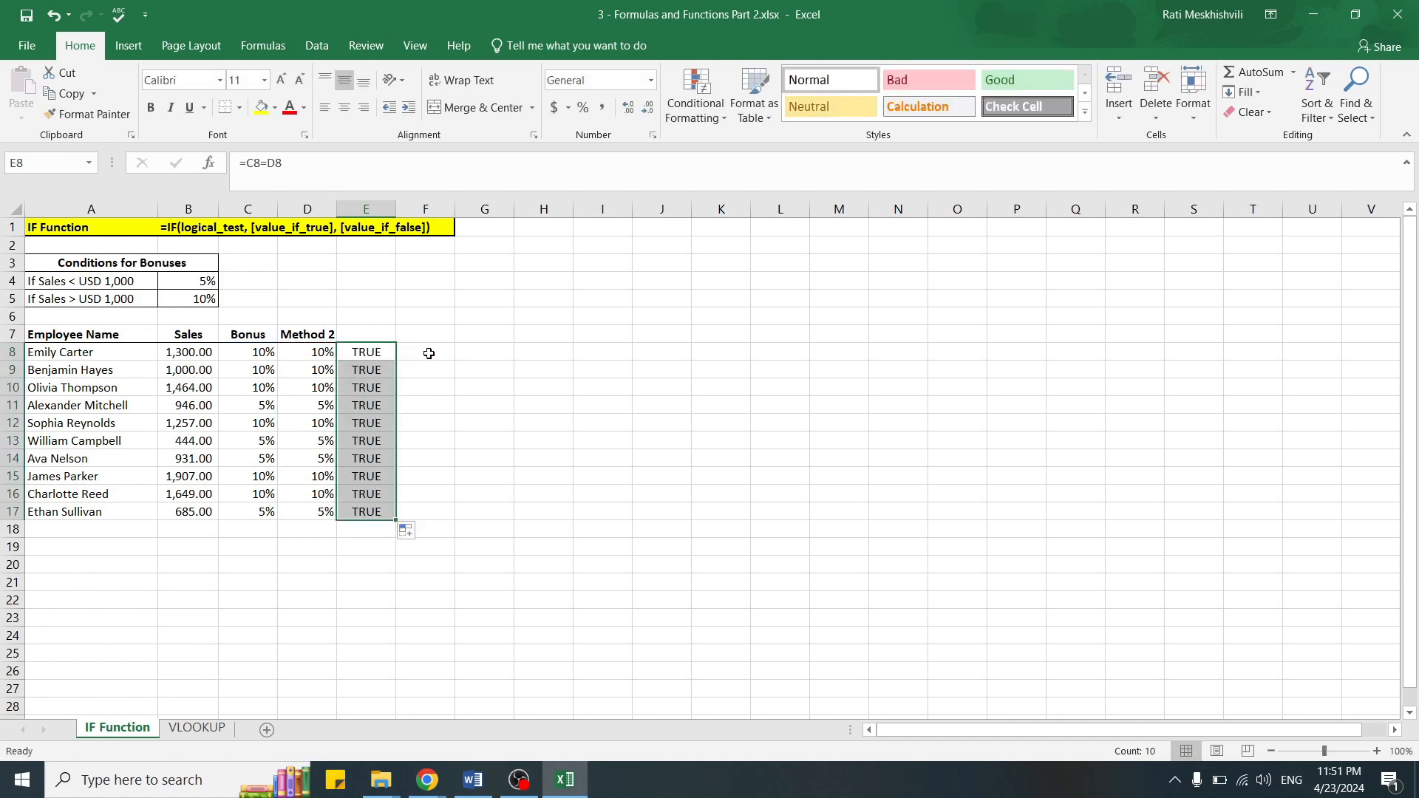
click(428, 353)
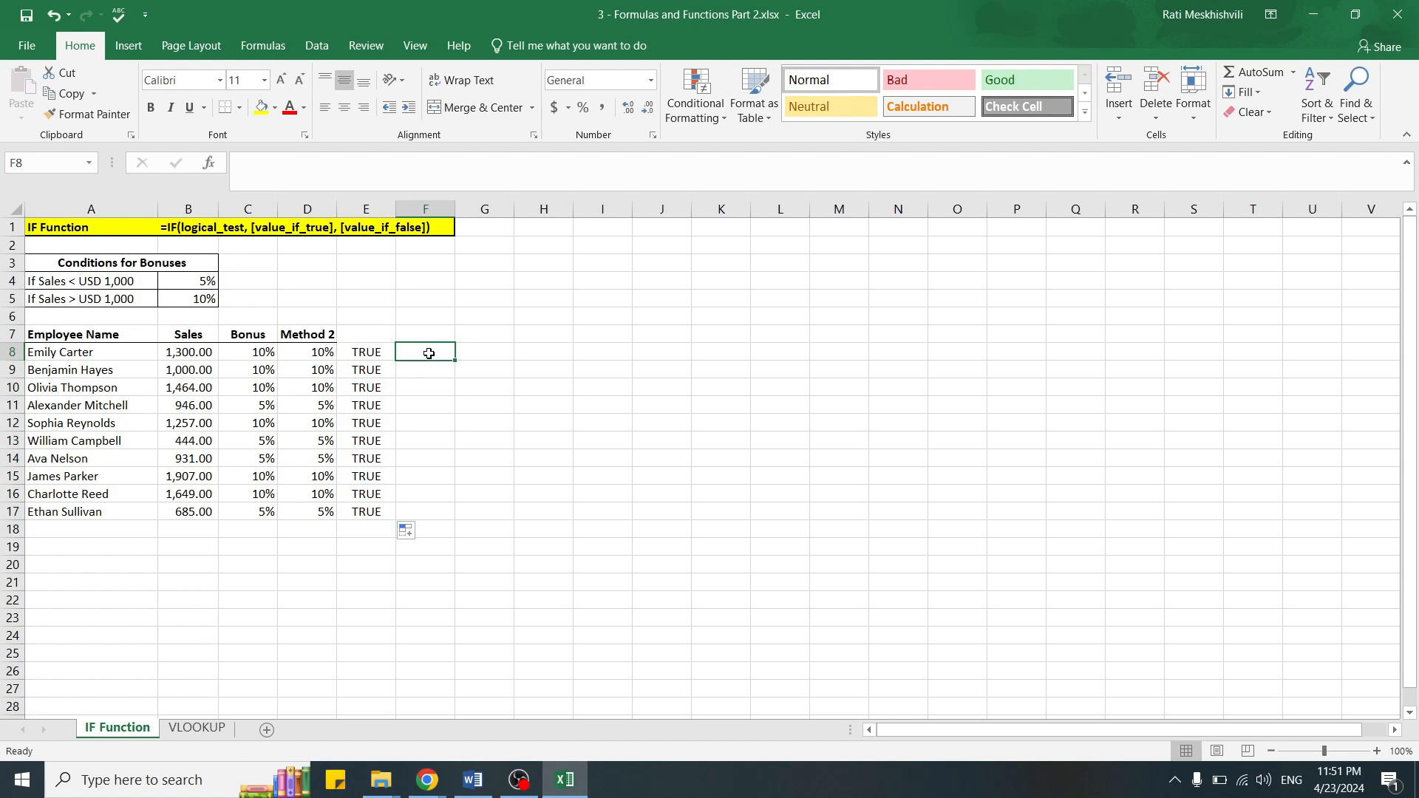